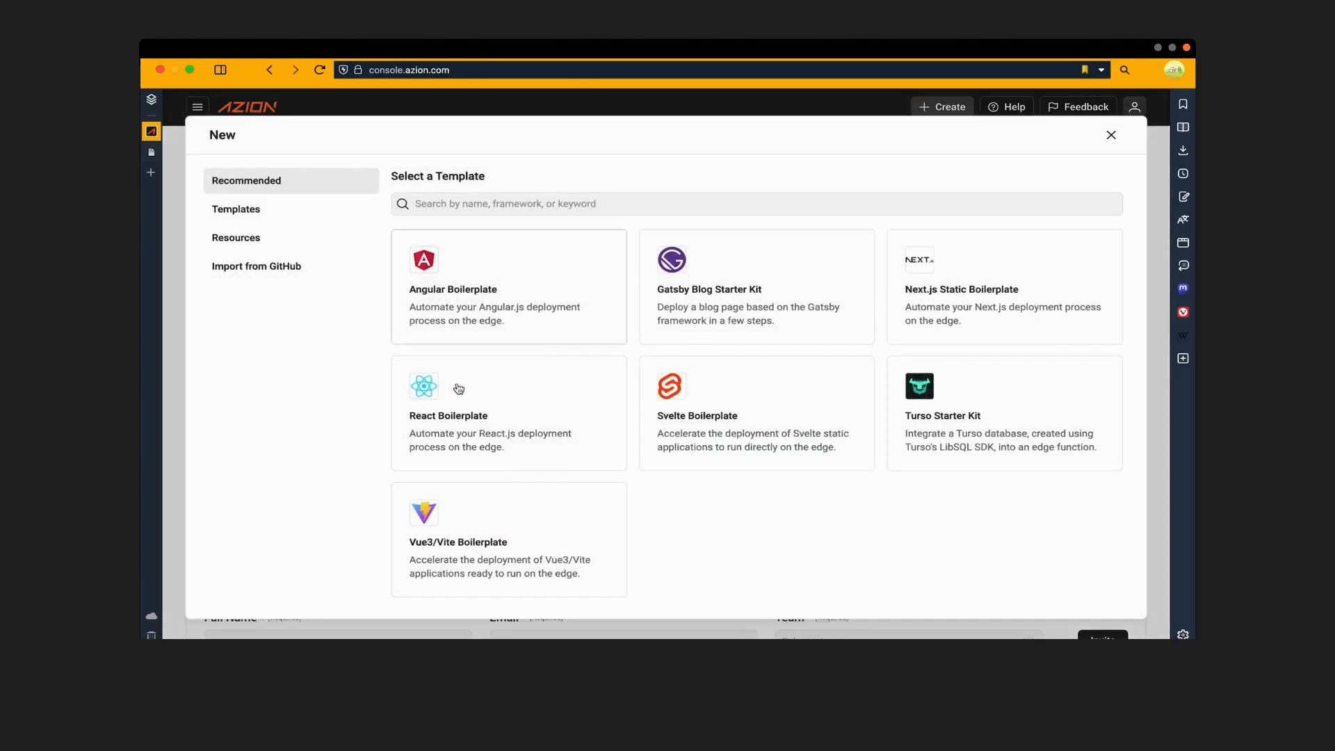
# Search the full template list for "Azi" and open the Azion Starter Kit template.
pyautogui.click(304, 215)
pyautogui.click(584, 204)
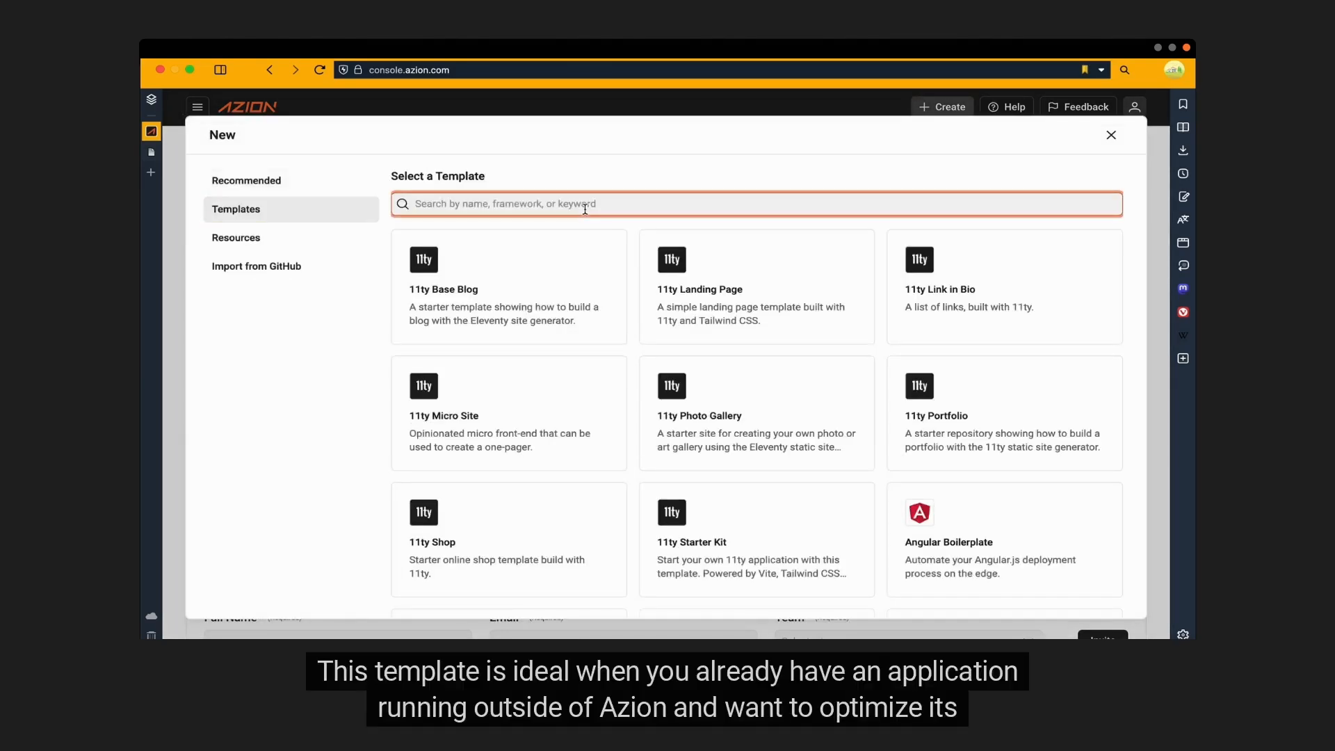
pyautogui.write('Sta')
pyautogui.press('BackSpace')
pyautogui.press('BackSpace')
pyautogui.press('BackSpace')
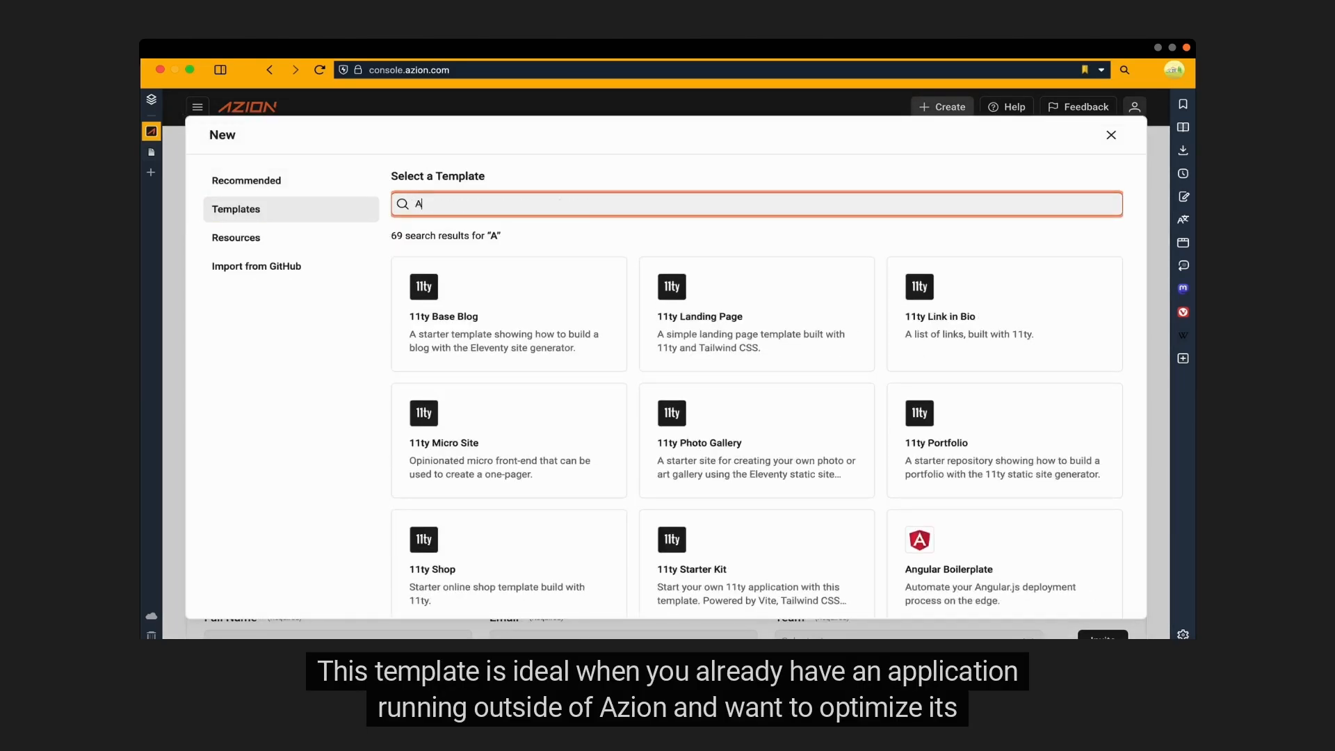
pyautogui.write('Azi')
pyautogui.click(554, 291)
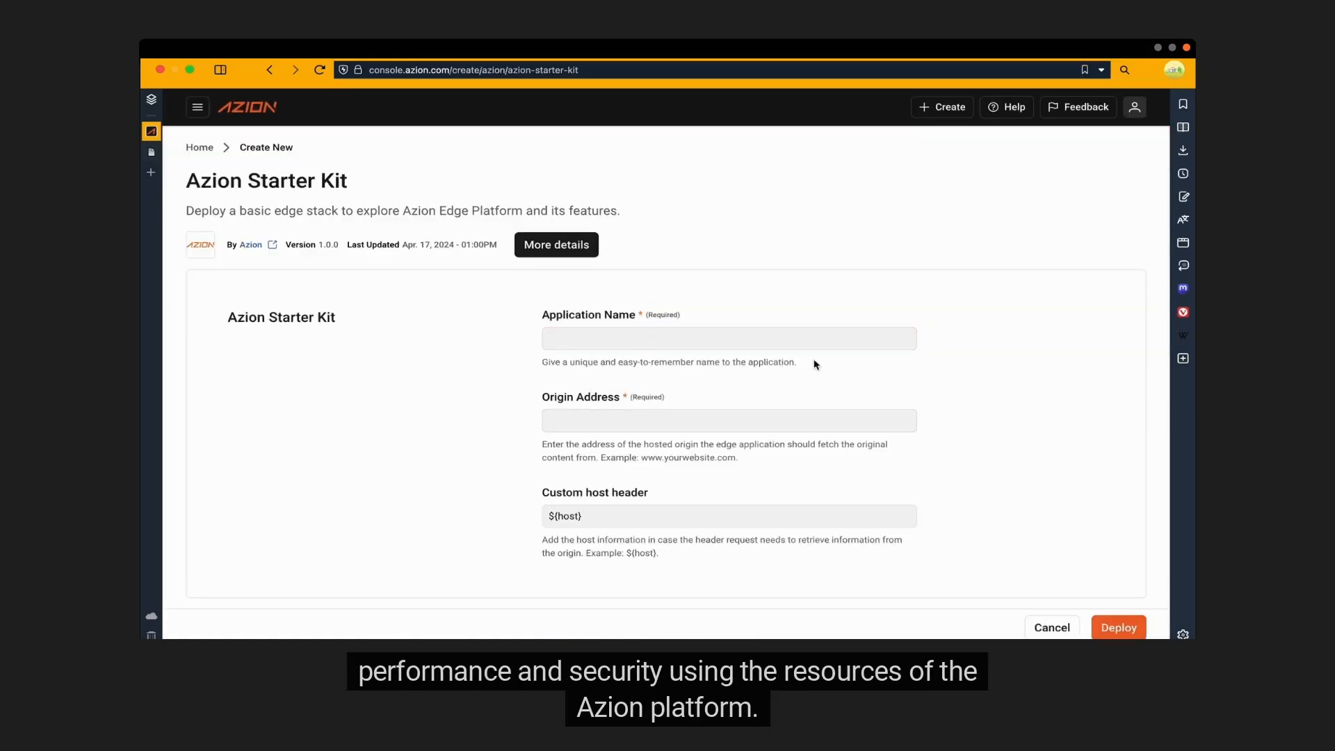
# Name the application MyOptimizedHTTPBingo.
pyautogui.click(599, 338)
pyautogui.write('M')
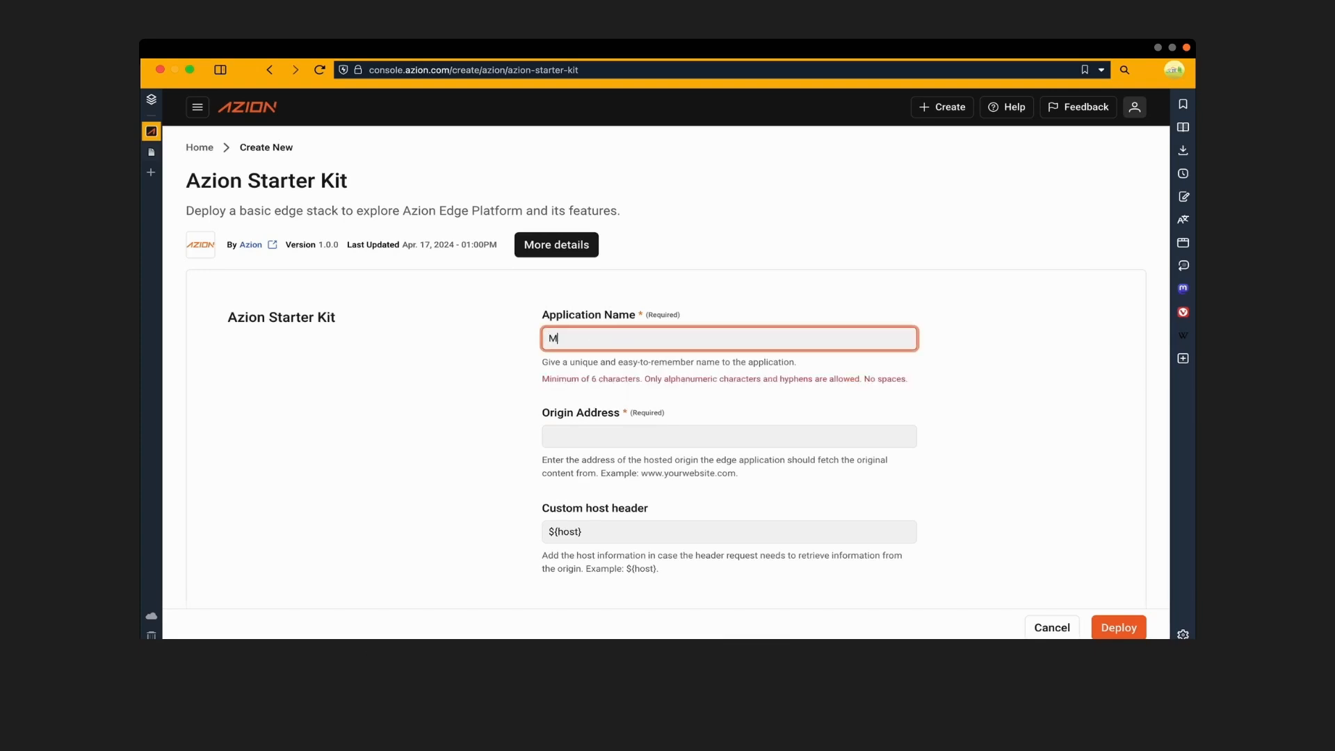
pyautogui.write('yOptimized')
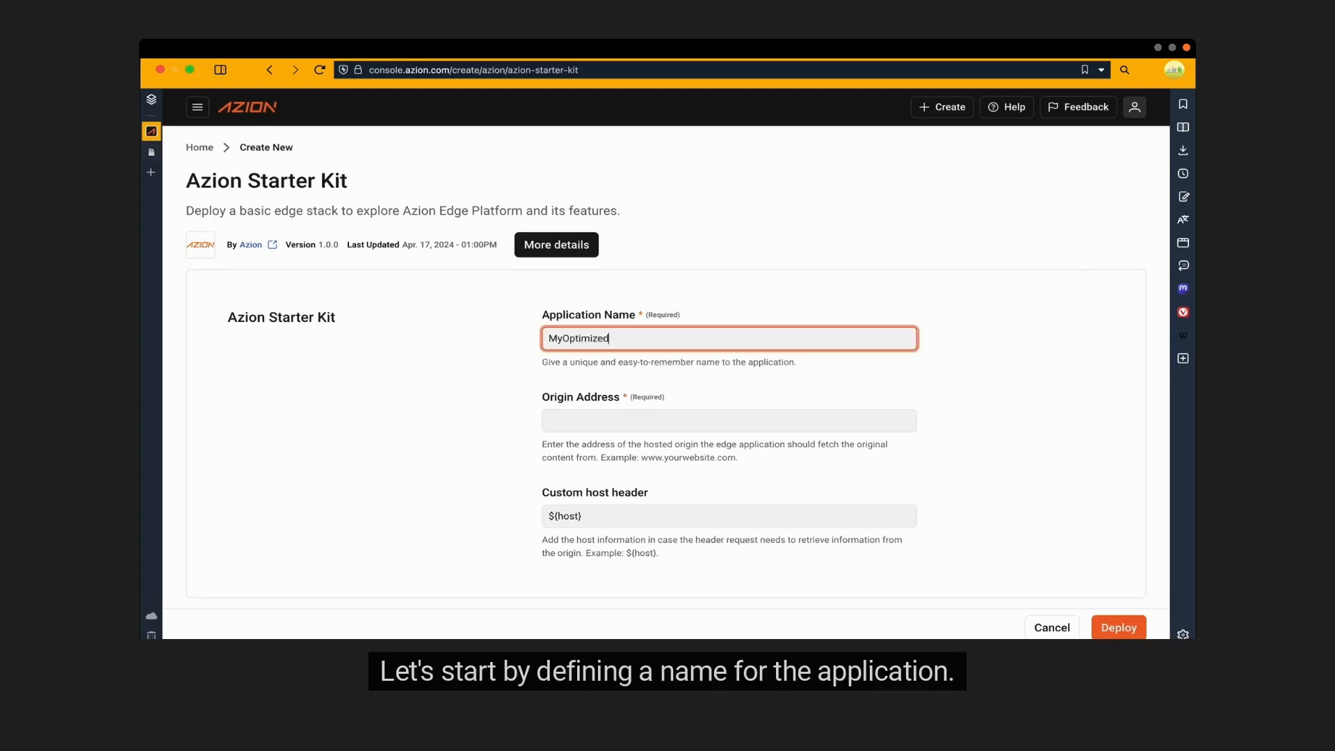
pyautogui.write('HTTPB')
pyautogui.hotkey('ctrl', 'Tab')
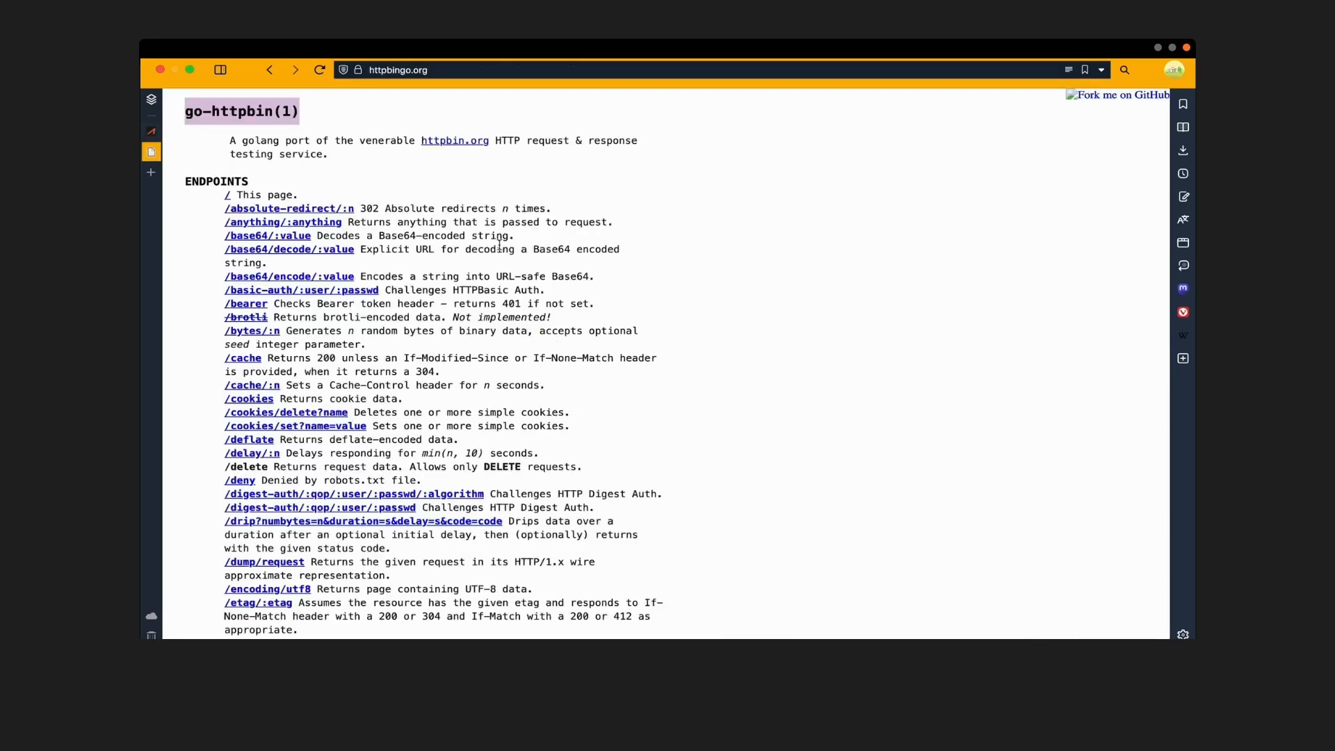
pyautogui.click(177, 118)
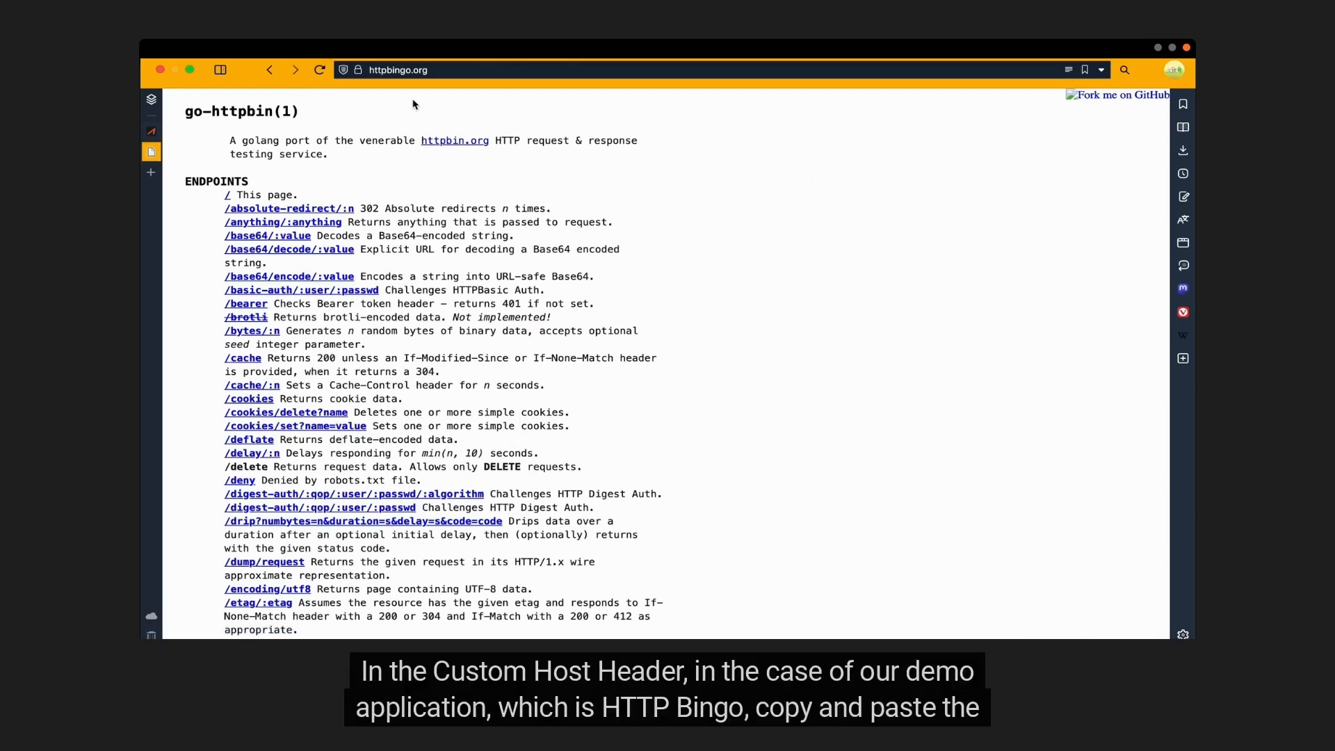
pyautogui.click(499, 69)
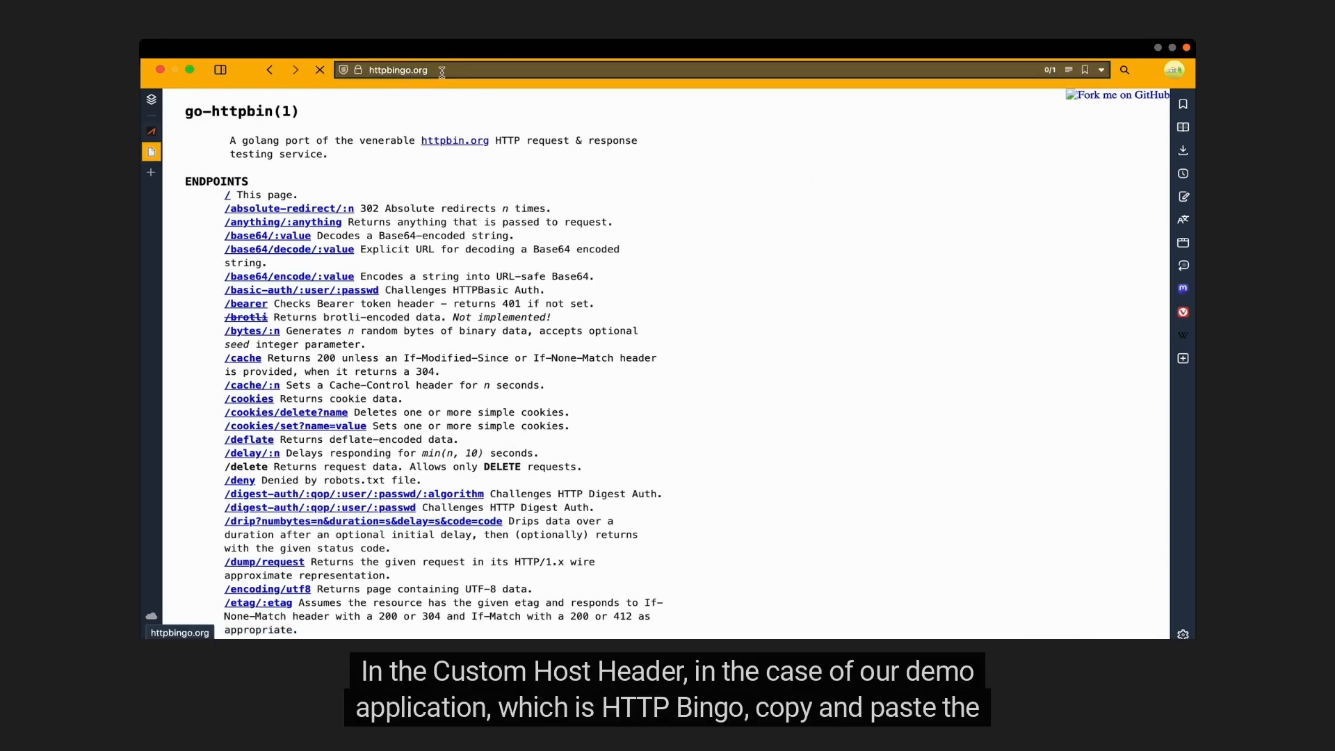
pyautogui.click(486, 69)
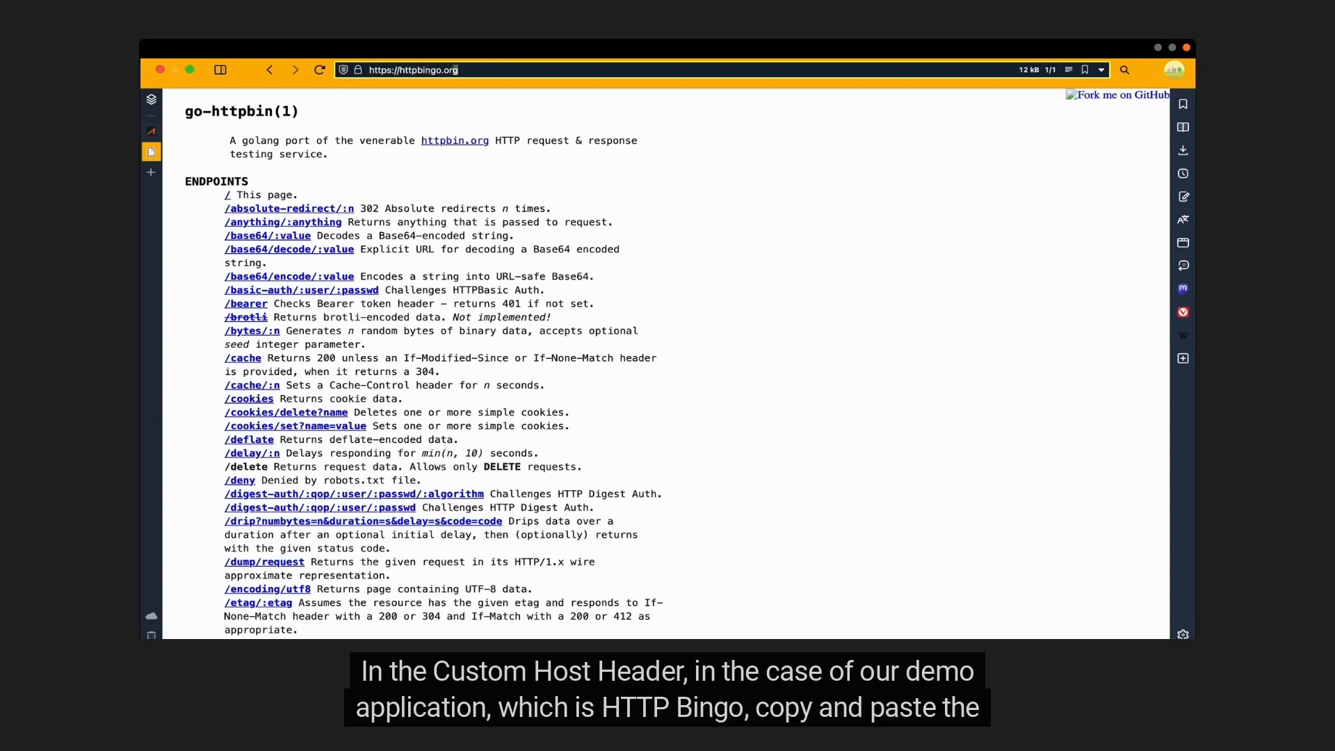
pyautogui.hotkey('shift', 'Left')
pyautogui.hotkey('shift', 'Left')
pyautogui.hotkey('shift', 'Left')
pyautogui.hotkey('shift', 'Left')
pyautogui.hotkey('shift', 'Left')
pyautogui.hotkey('shift', 'Left')
pyautogui.hotkey('shift', 'Left')
pyautogui.hotkey('shift', 'Left')
pyautogui.hotkey('shift', 'Left')
pyautogui.hotkey('shift', 'Left')
pyautogui.press('super+c')
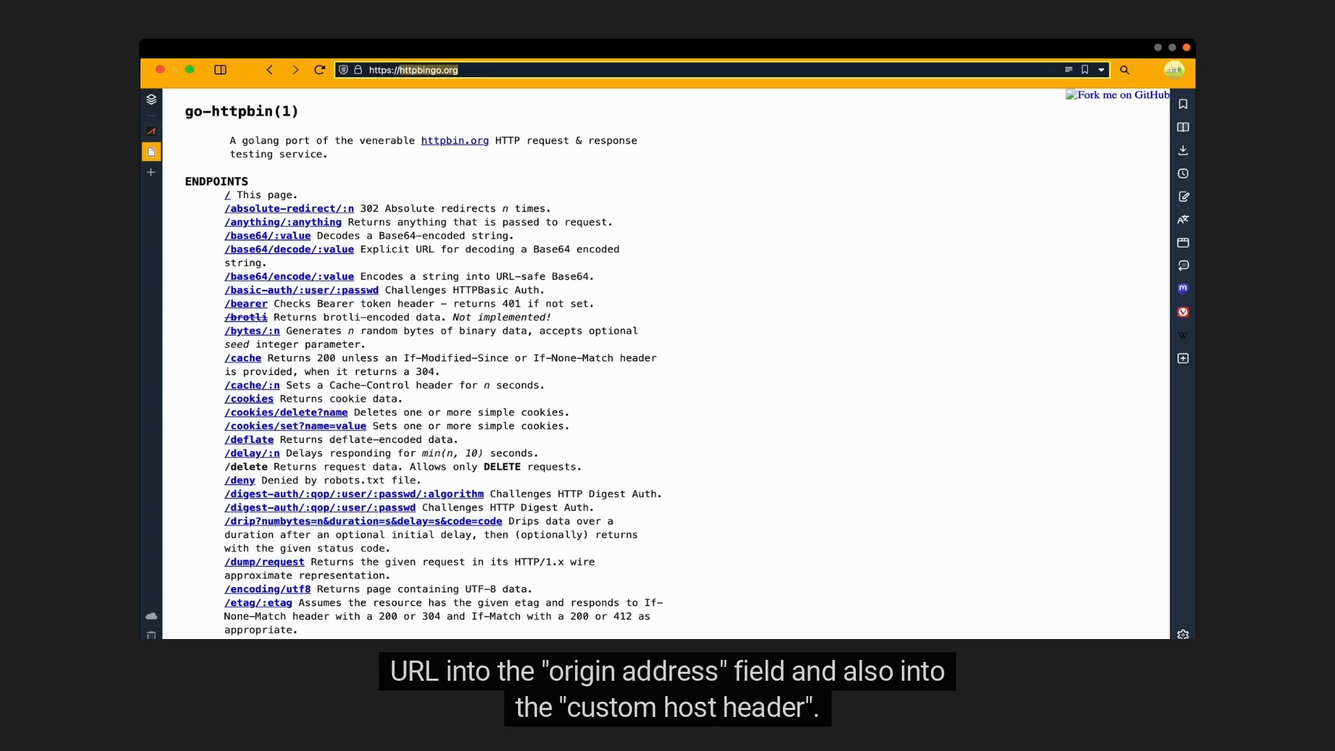
# Return to the Azion Starter Kit form and paste httpbingo.org as the origin address.
pyautogui.hotkey('ctrl', 'Tab')
pyautogui.click(727, 417)
pyautogui.press('super+v')
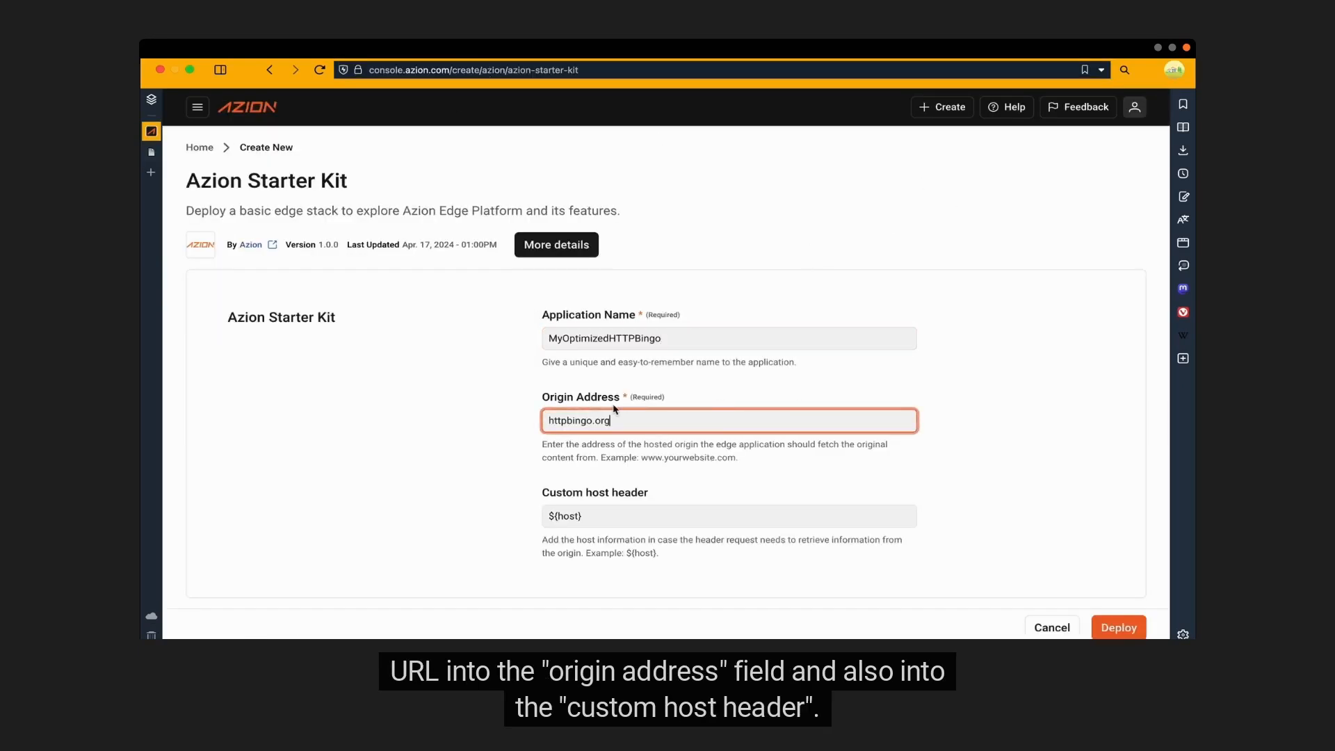
# Replace the custom host header with httpbingo.org and deploy the starter kit.
pyautogui.click(617, 518)
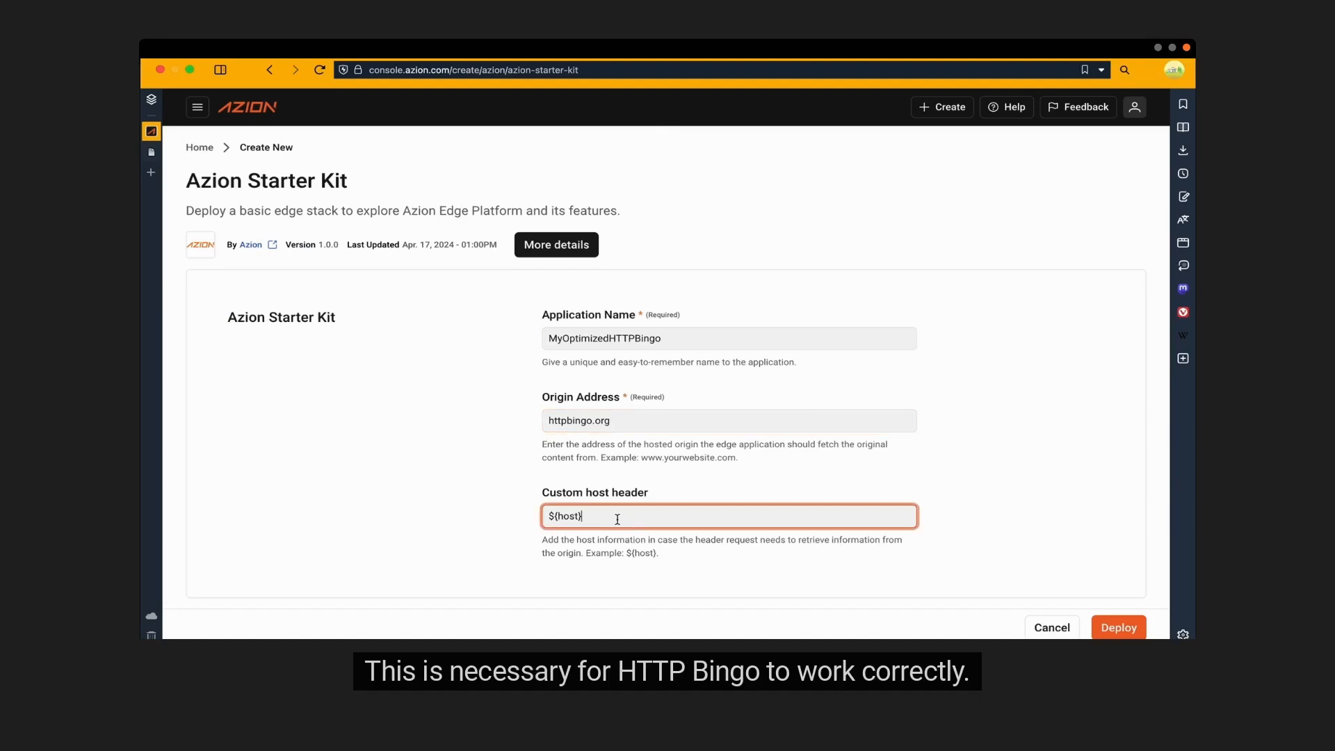
pyautogui.moveTo(617, 518); pyautogui.dragTo(523, 520)
pyautogui.press('super+v')
pyautogui.scroll(-1, 880, 416)
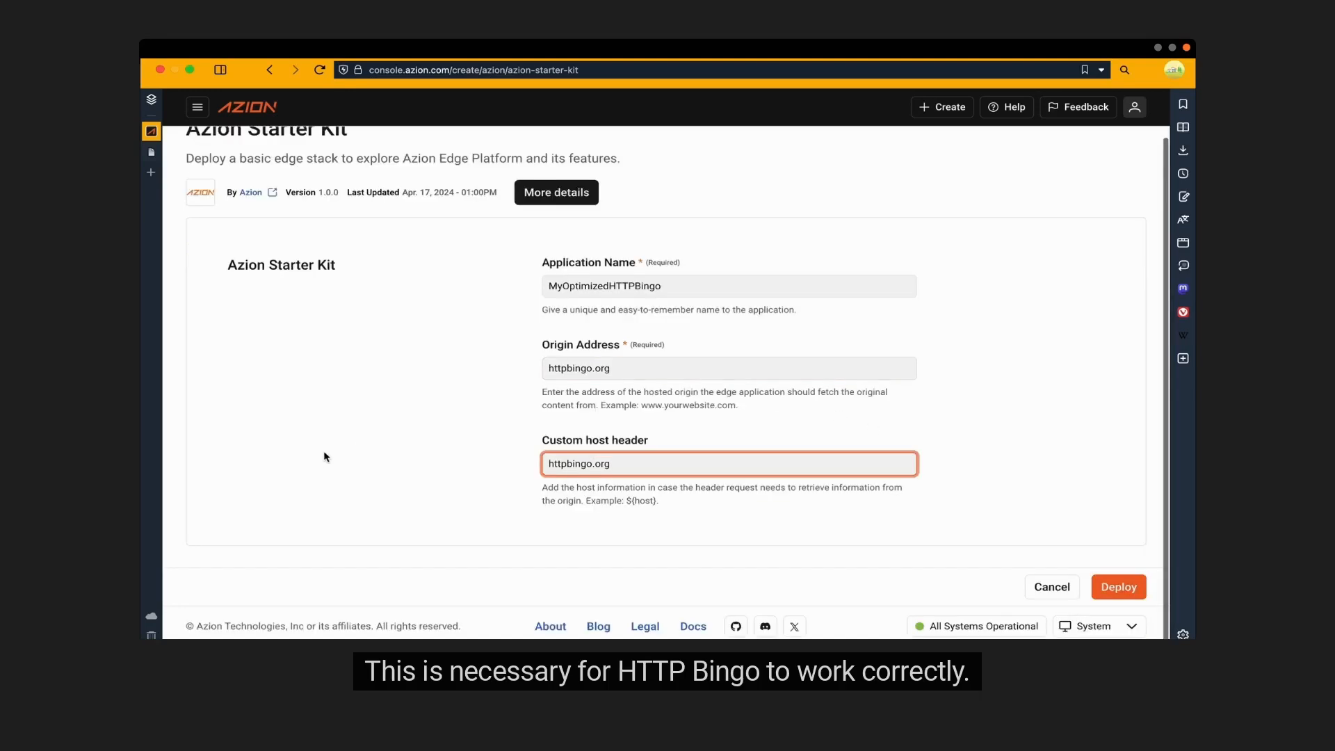
pyautogui.click(1109, 586)
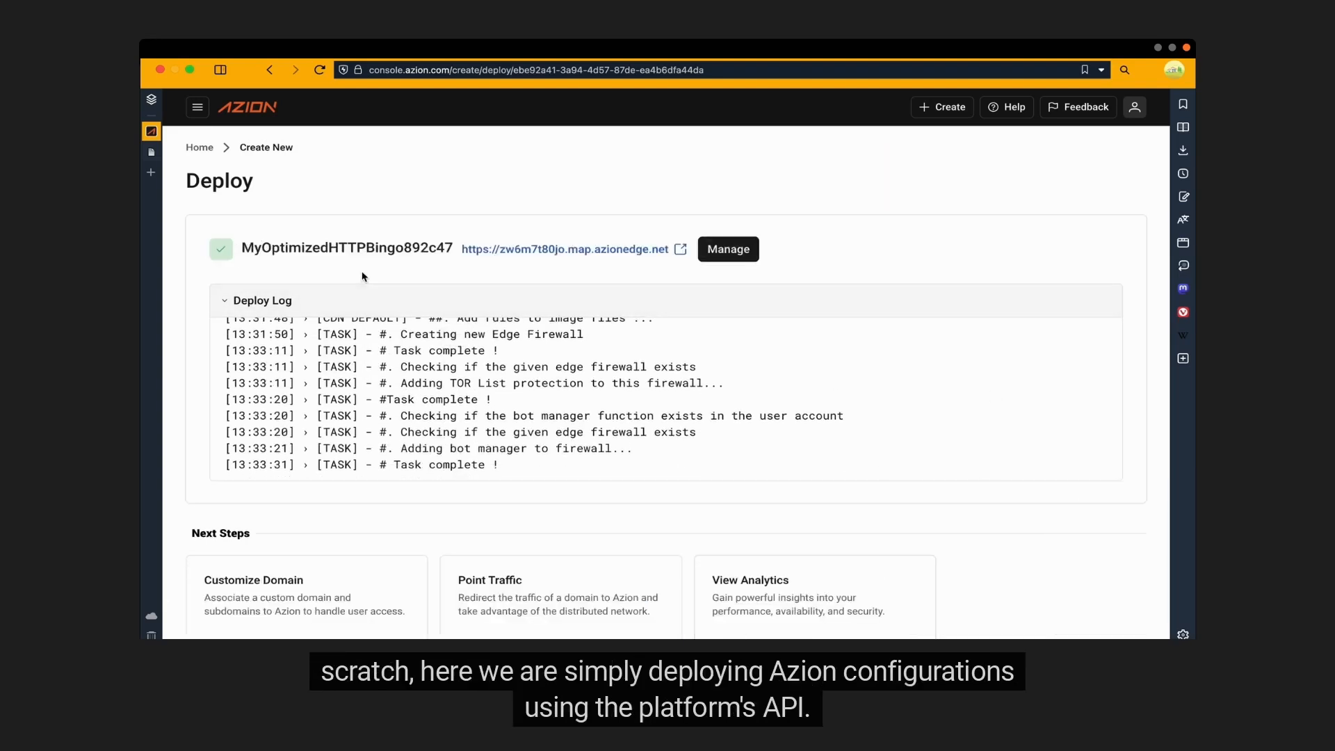
# Copy the deployed application's name, view its site at the generated azionedge.net address, and return to the deployment page.
pyautogui.doubleClick(391, 249)
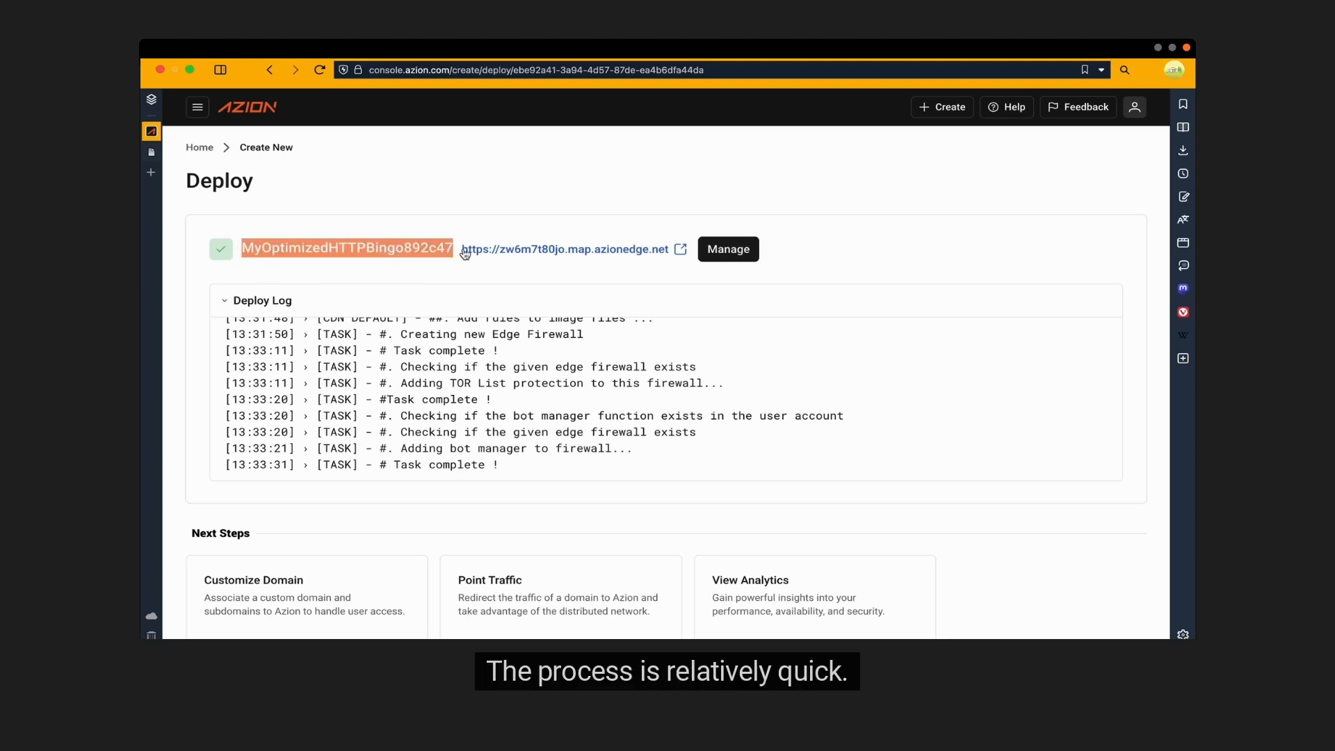
pyautogui.click(542, 253)
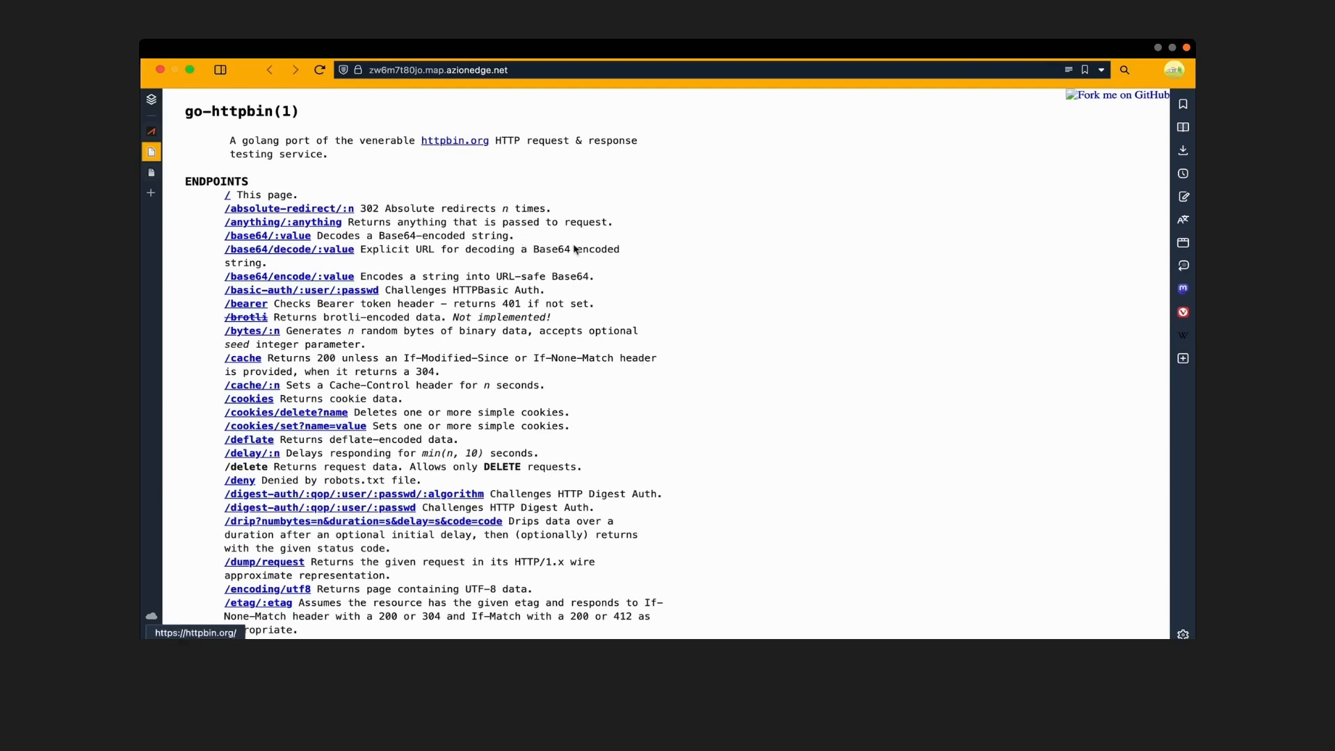
pyautogui.hotkey('ctrl', 'shift', 'Tab')
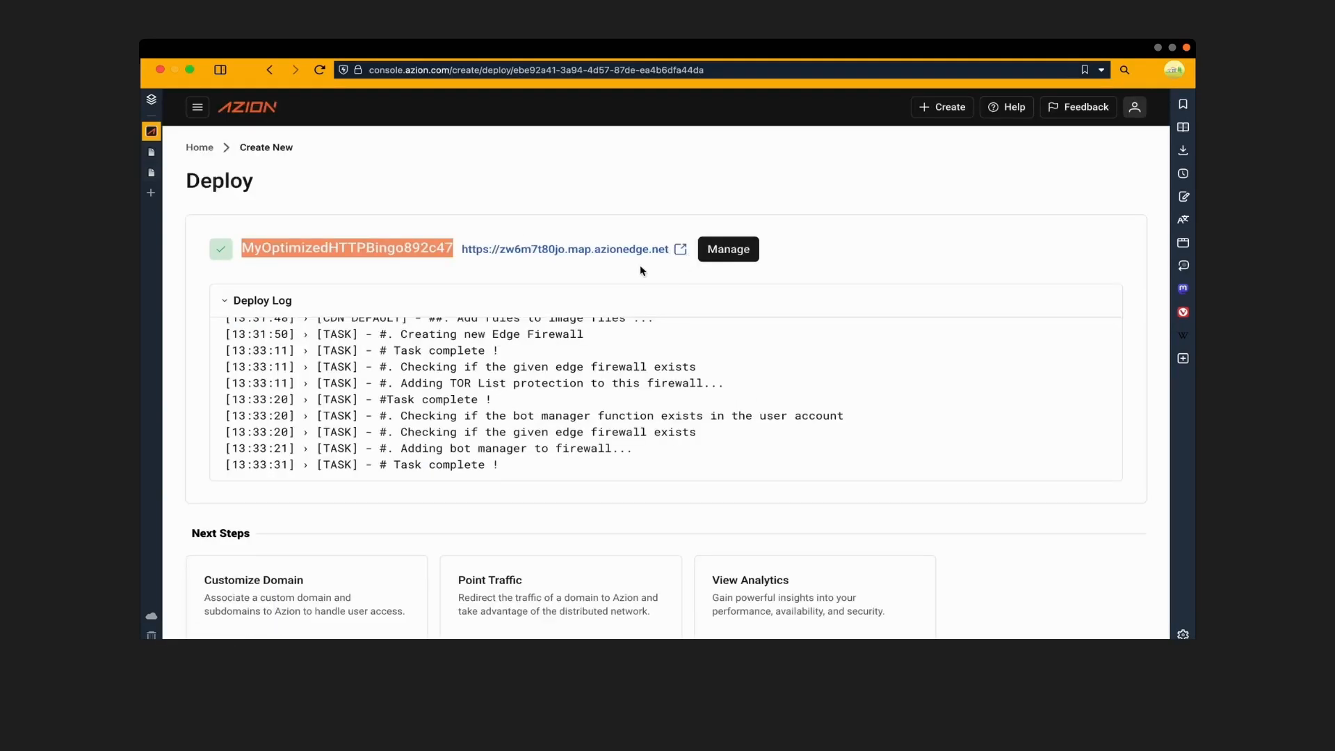
# Open the deployed edge application for management and review its origins and cache settings.
pyautogui.click(756, 254)
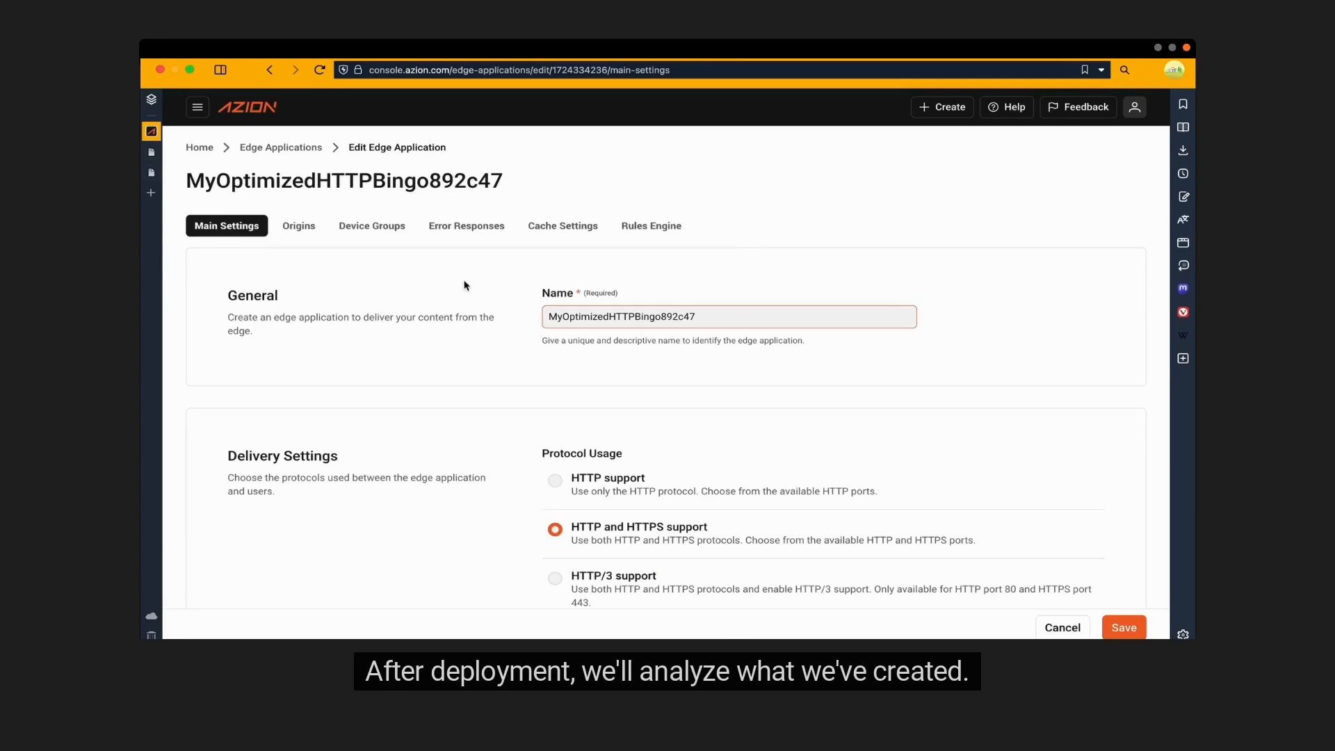
pyautogui.click(315, 238)
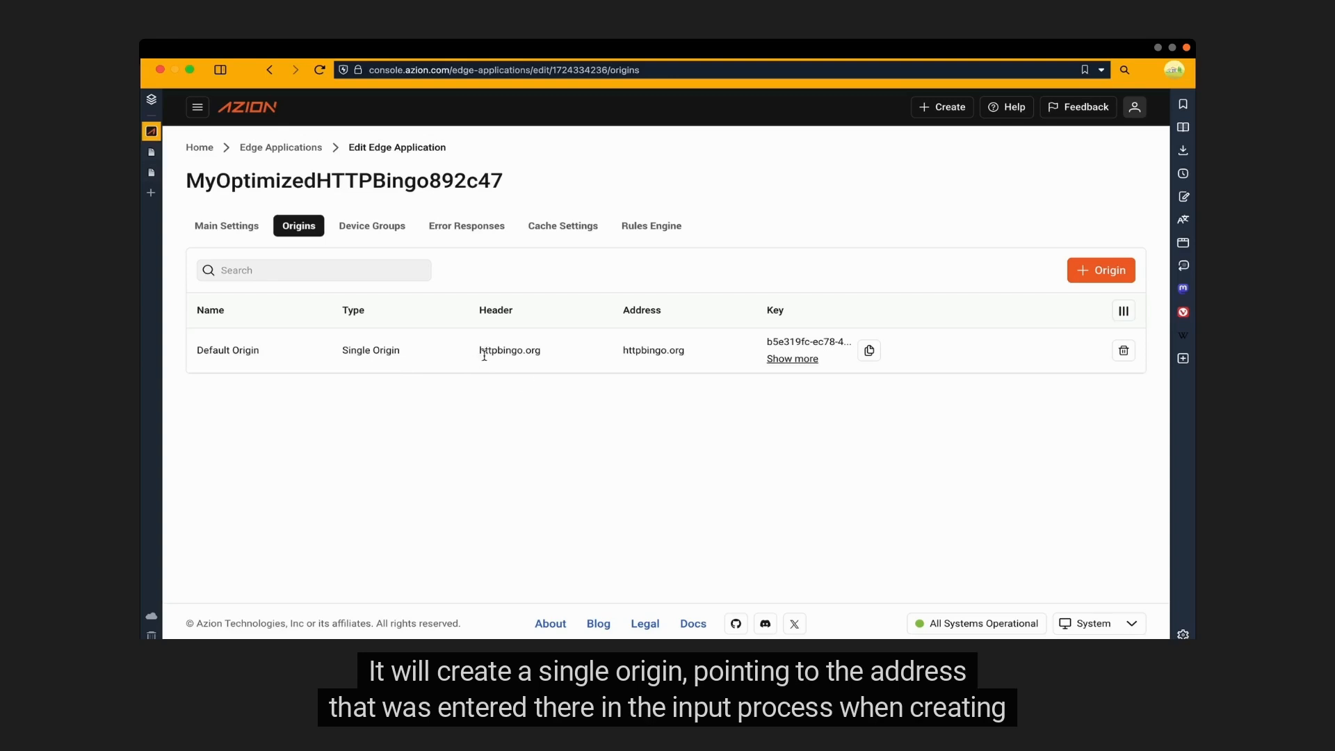
pyautogui.click(543, 234)
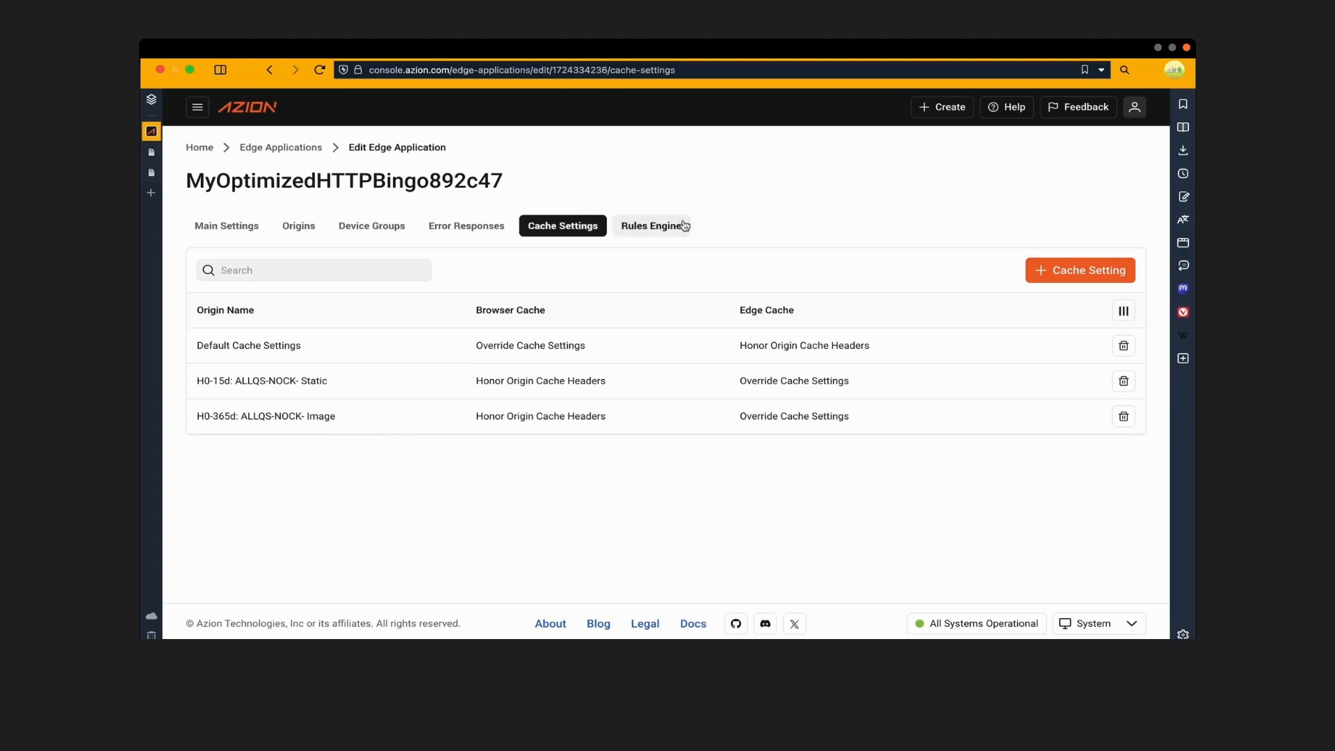
# Examine the behaviors of the Default Rule in the application's Rules Engine and close it.
pyautogui.click(660, 225)
pyautogui.click(359, 350)
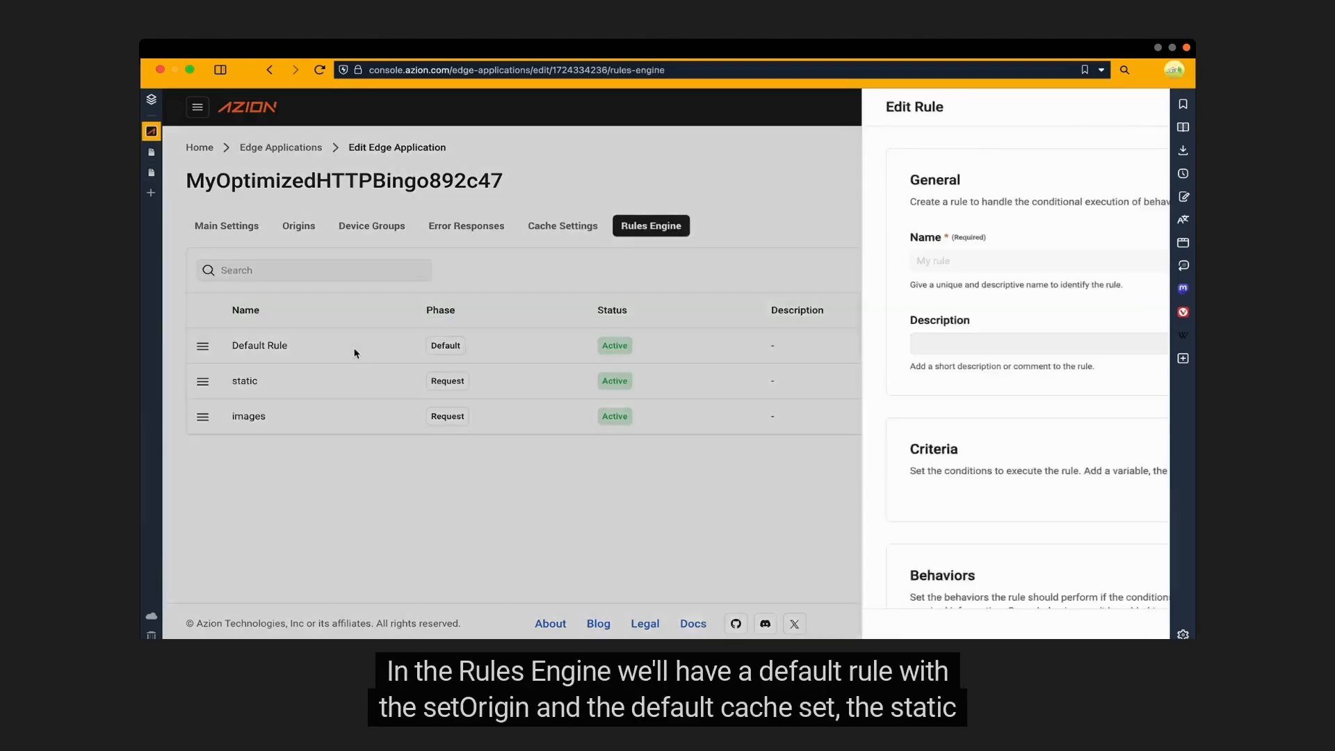
pyautogui.scroll(-5, 695, 348)
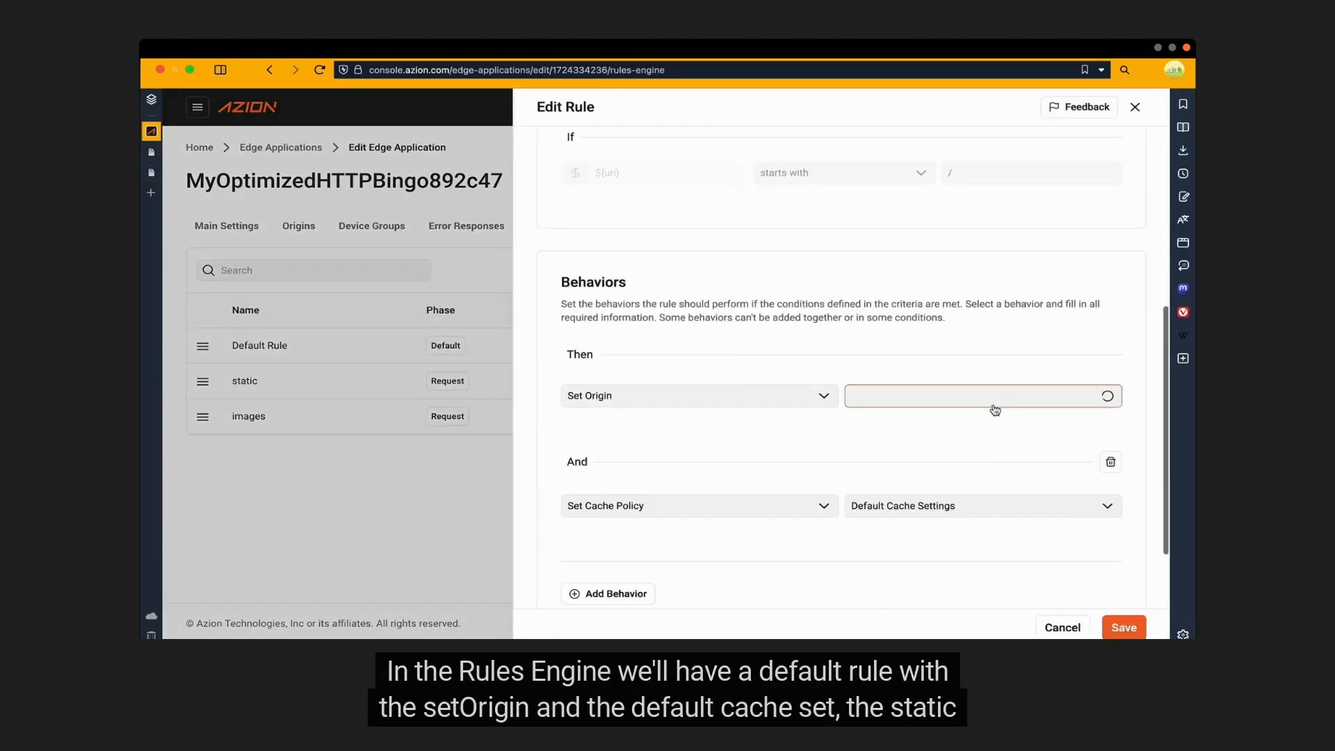
pyautogui.click(420, 487)
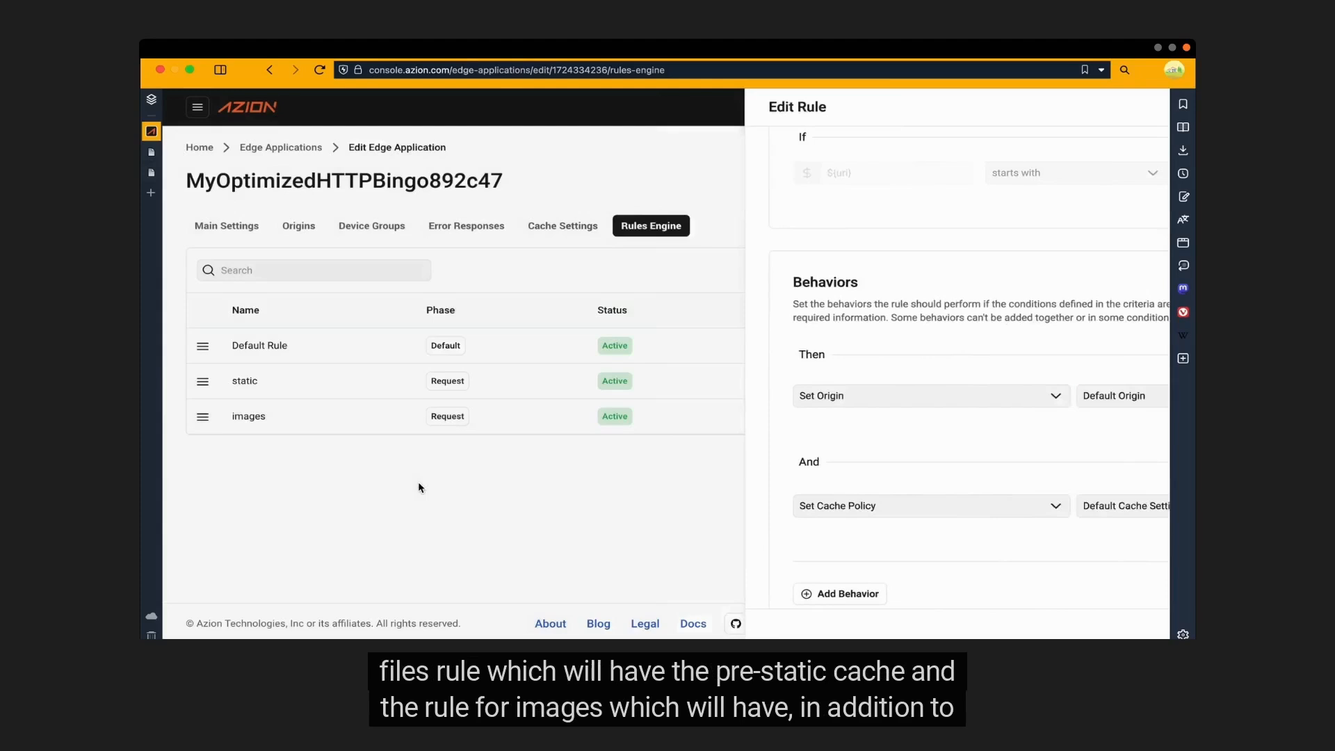
# Examine the criteria and cache behavior of the static rule and close it.
pyautogui.click(347, 395)
pyautogui.scroll(-6, 806, 319)
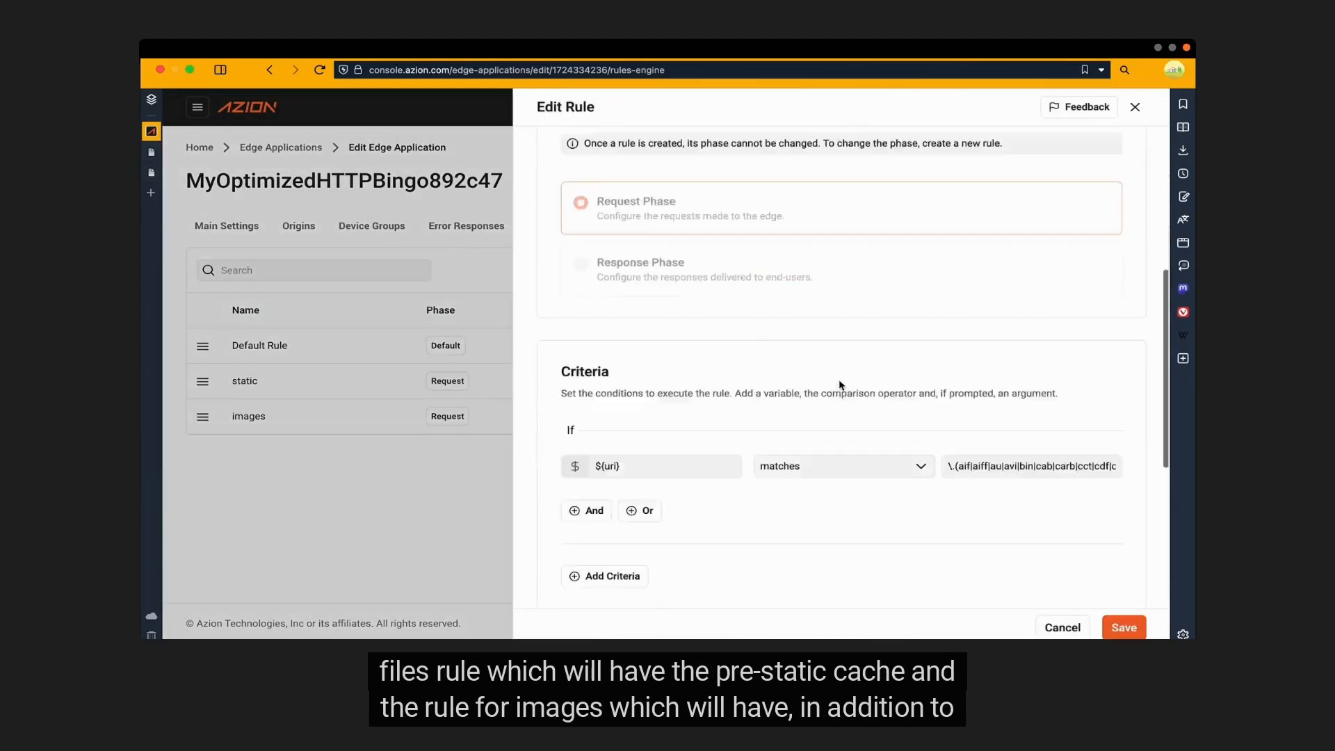
pyautogui.scroll(-5, 937, 349)
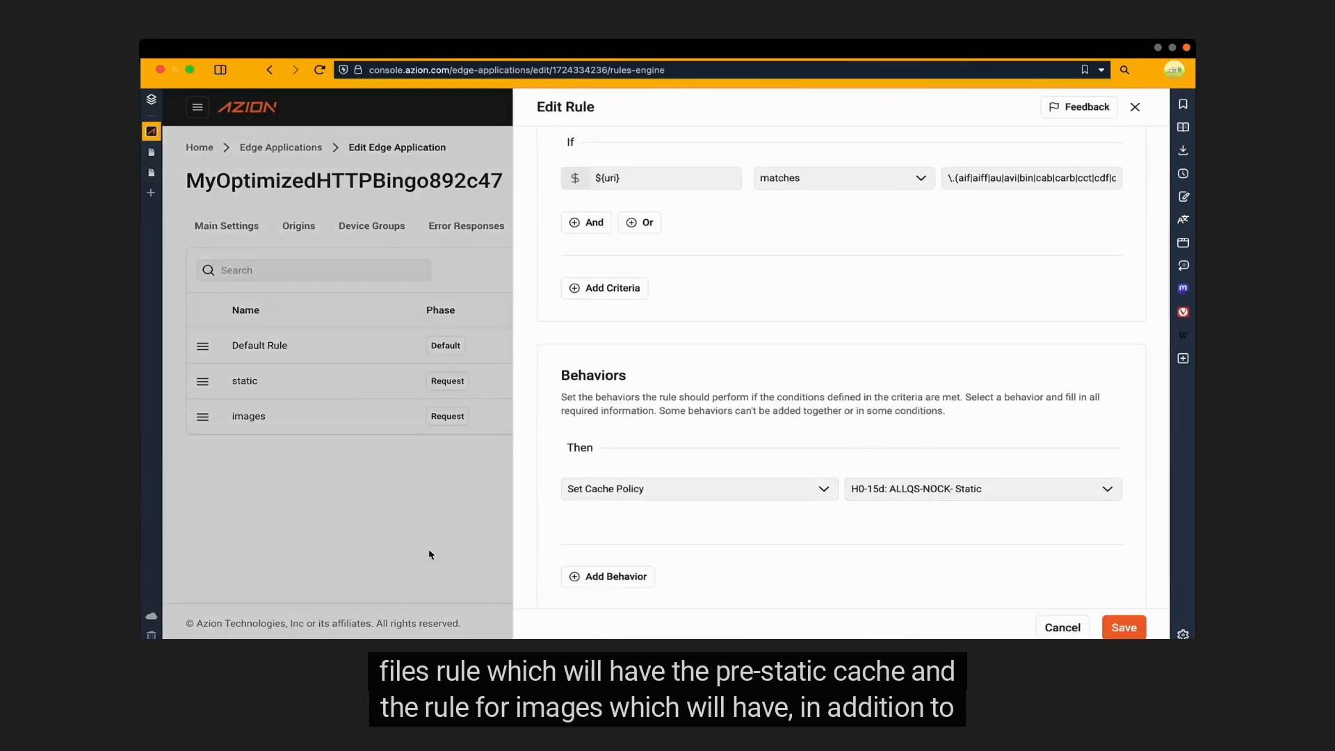
pyautogui.click(271, 436)
# Examine the criteria, cache policy and image optimization behaviors of the images rule and close it.
pyautogui.click(268, 417)
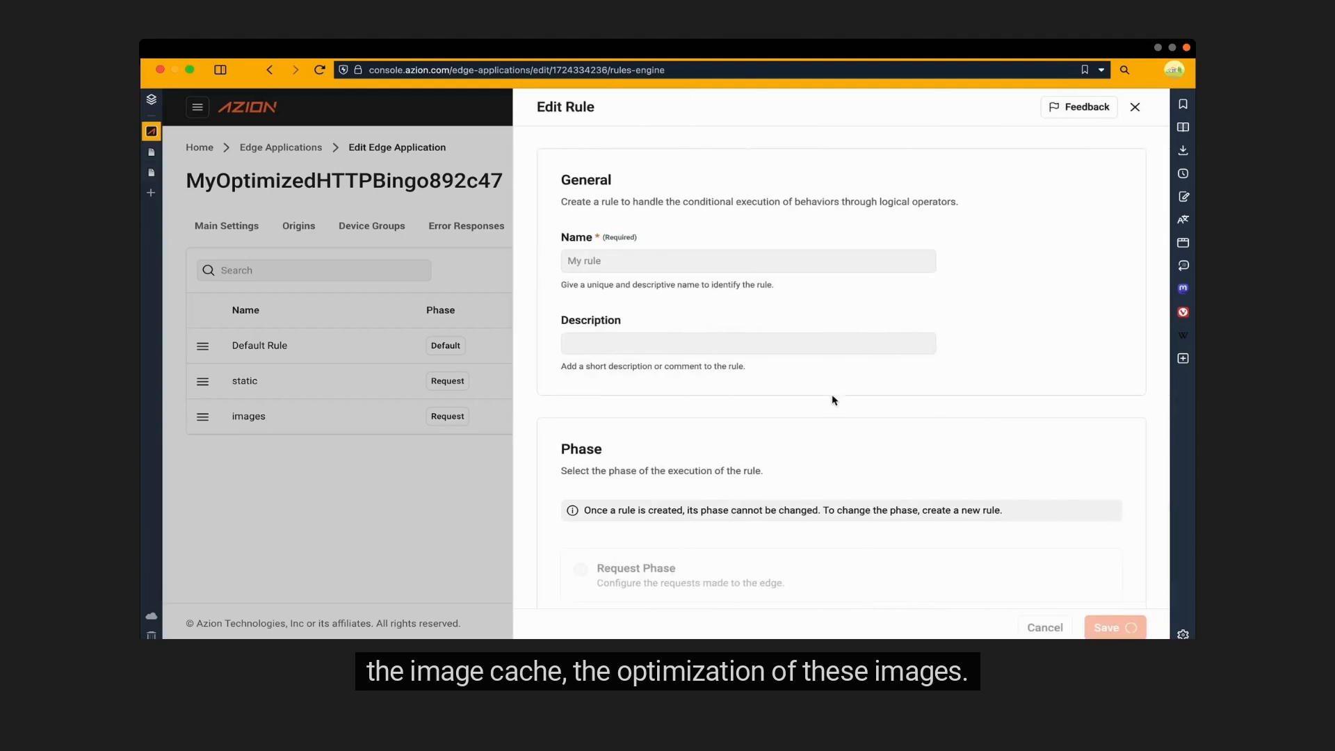
pyautogui.scroll(-10, 831, 396)
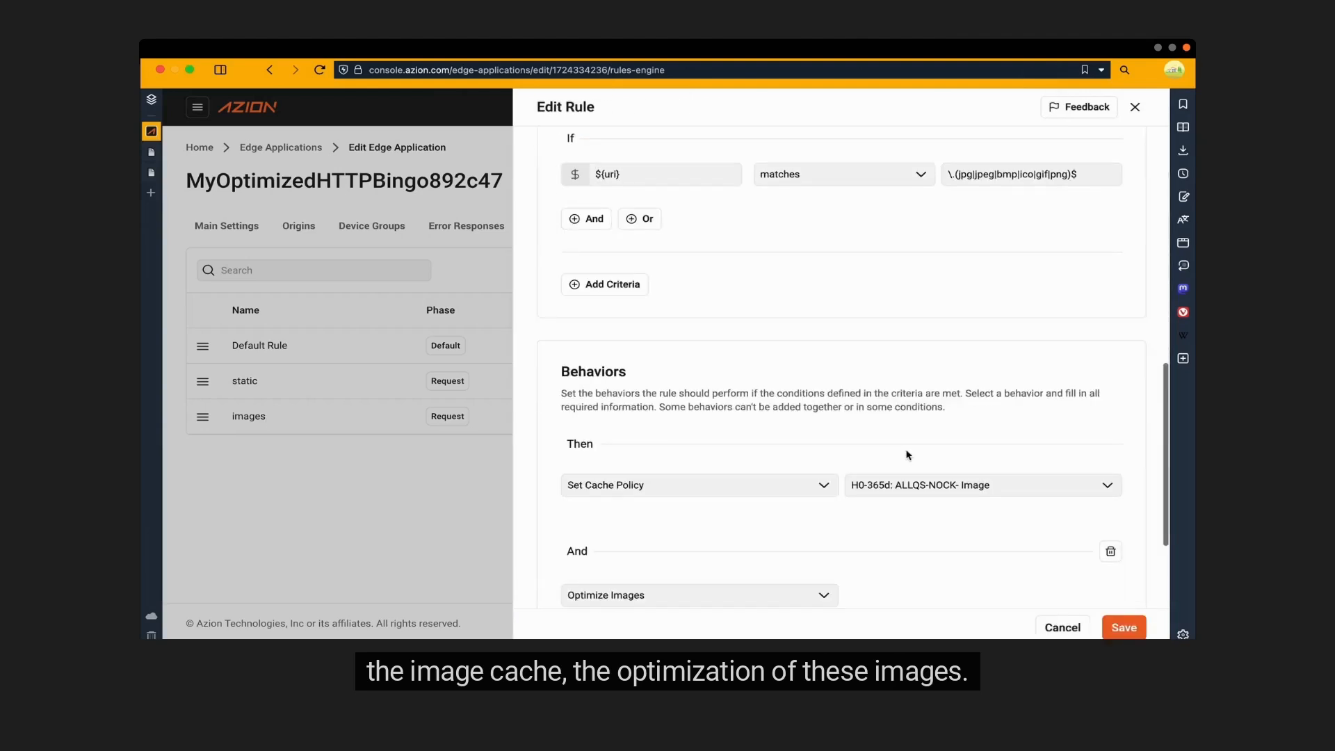
pyautogui.scroll(-3, 793, 483)
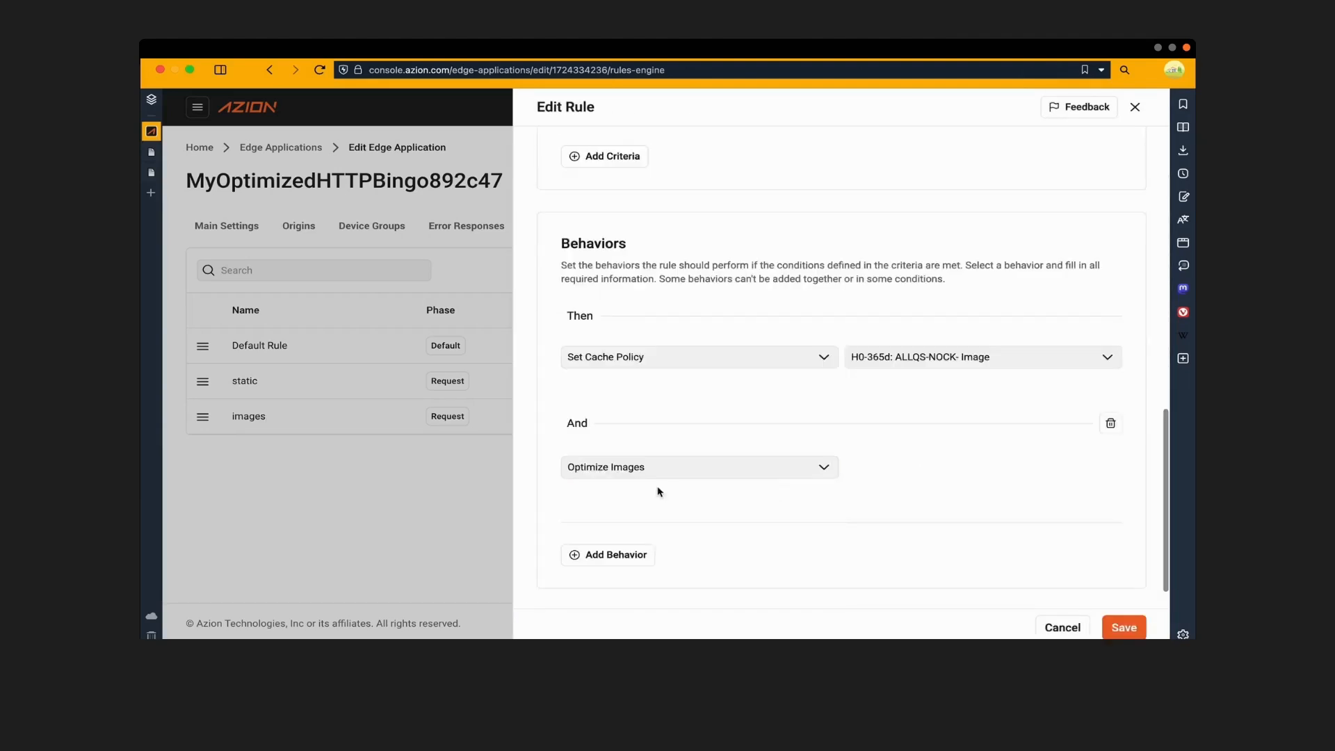
pyautogui.click(443, 478)
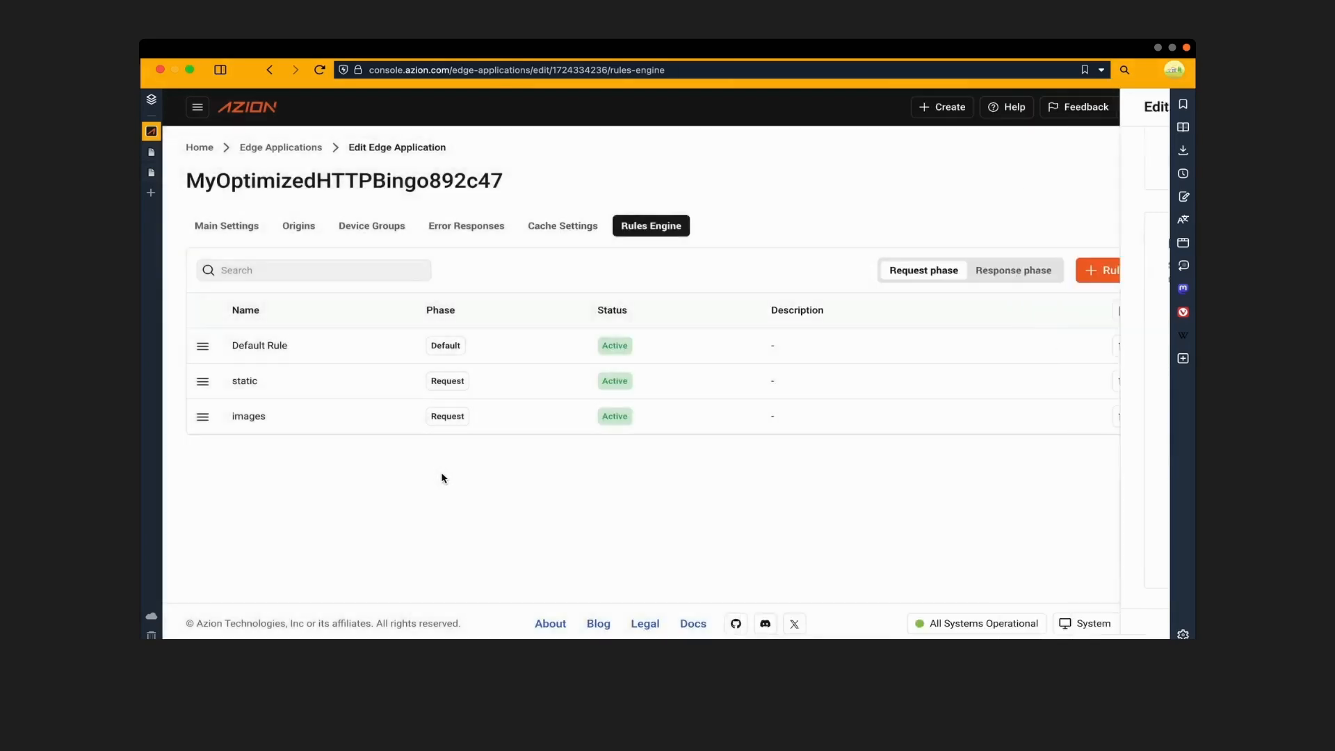
# Go to Edge Firewall and search the firewalls for MyOptimizedHTTPBingo892c47.
pyautogui.click(198, 108)
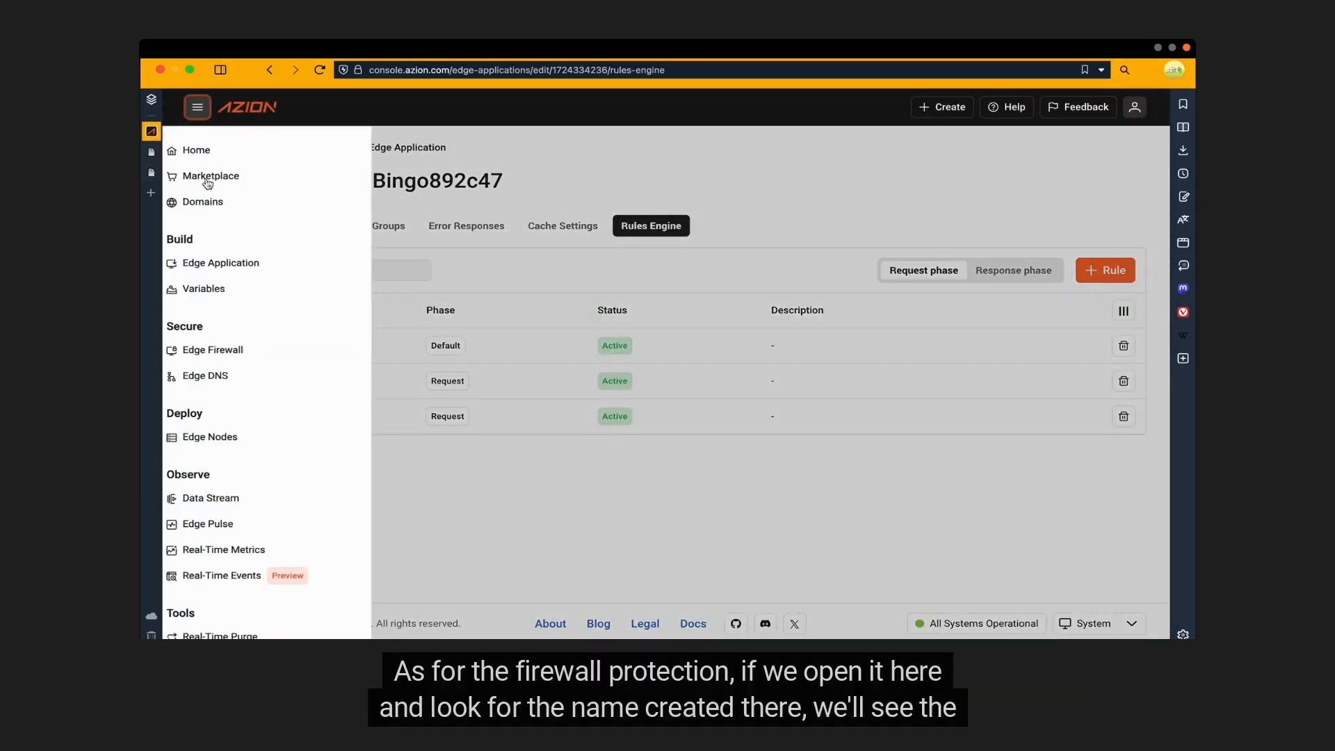
pyautogui.scroll(-3, 289, 254)
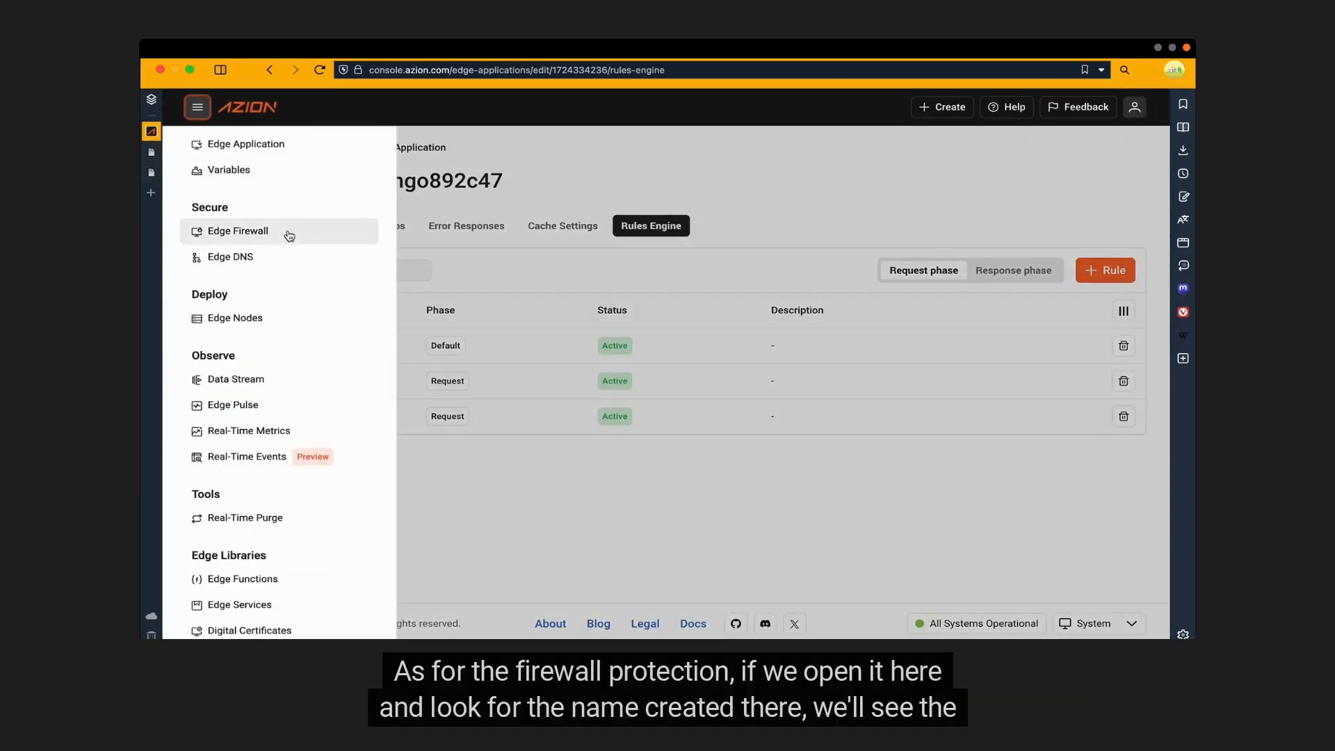
pyautogui.click(287, 236)
pyautogui.click(289, 236)
pyautogui.press('super+v')
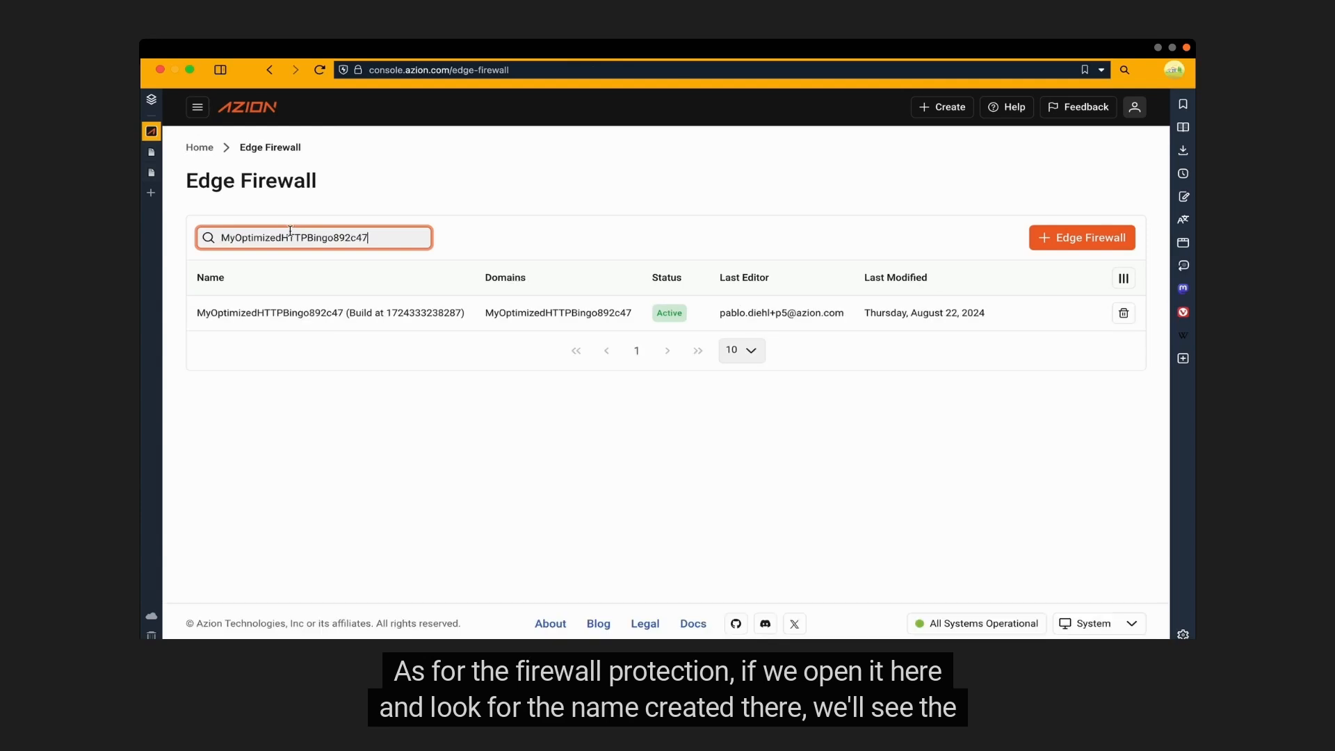
# Open the MyOptimizedHTTPBingo892c47 firewall and view its Bot Manager function instance.
pyautogui.click(273, 312)
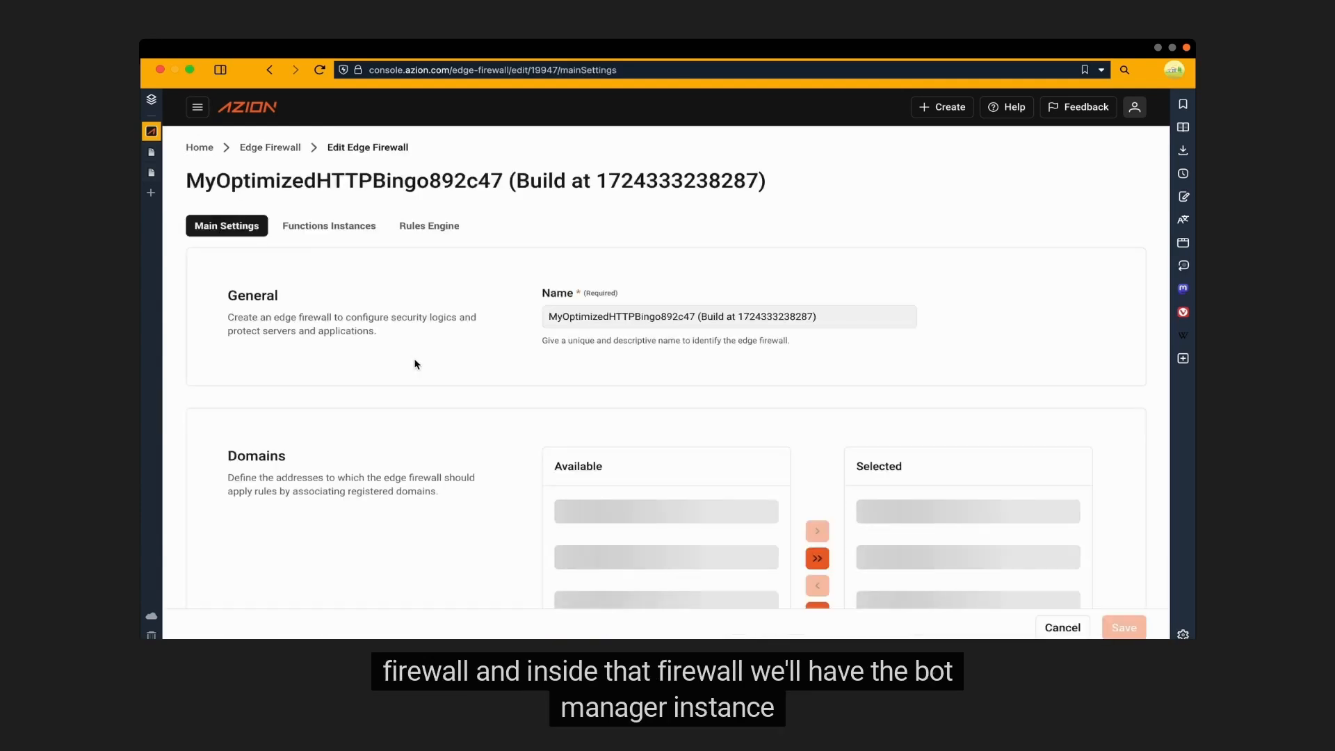
pyautogui.click(329, 226)
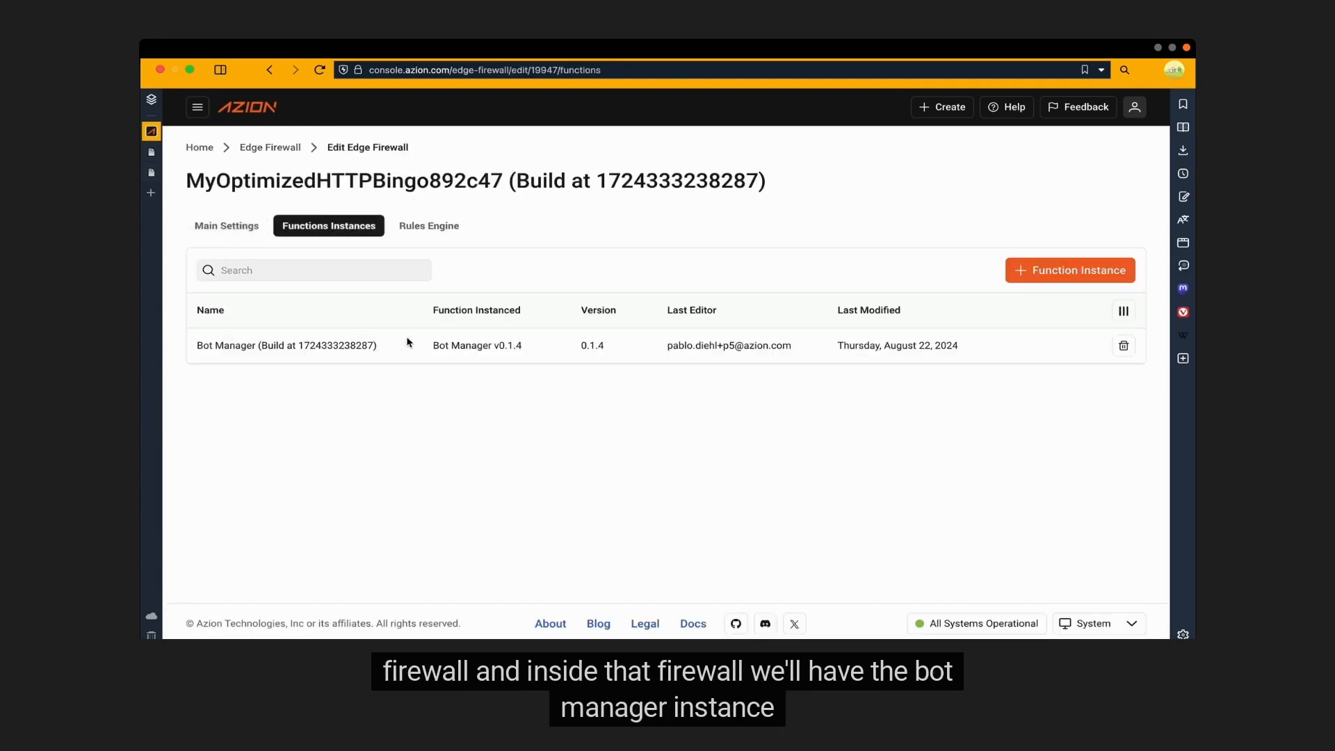
pyautogui.click(352, 347)
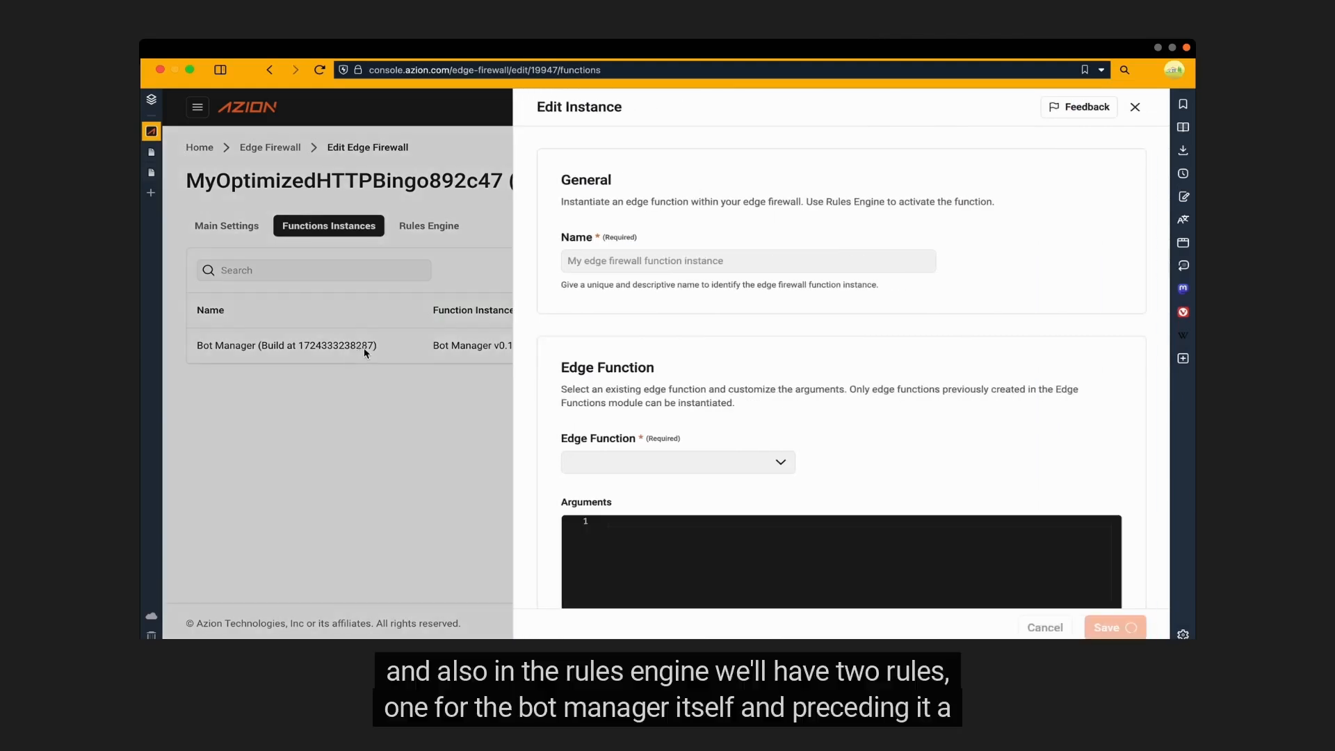
# Close the function instance and view the firewall's Rules Engine rules.
pyautogui.click(438, 534)
pyautogui.click(428, 237)
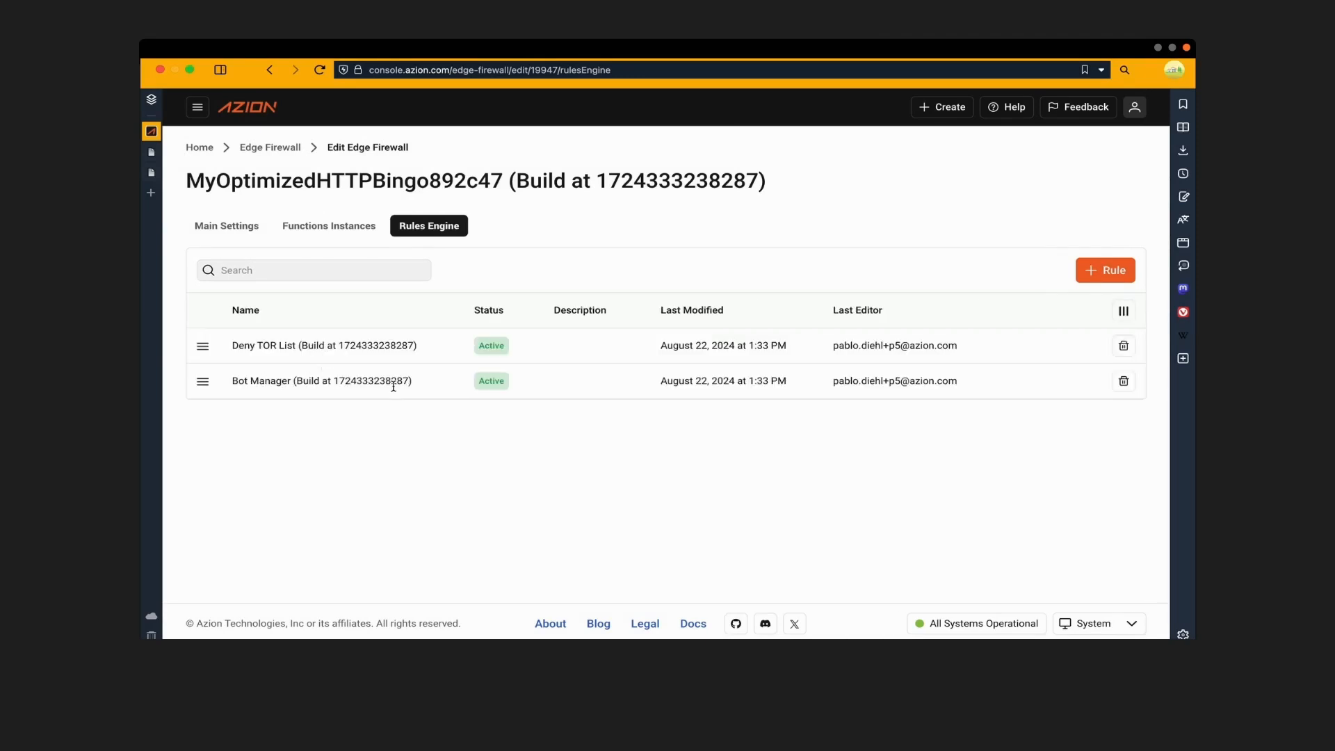
pyautogui.click(151, 172)
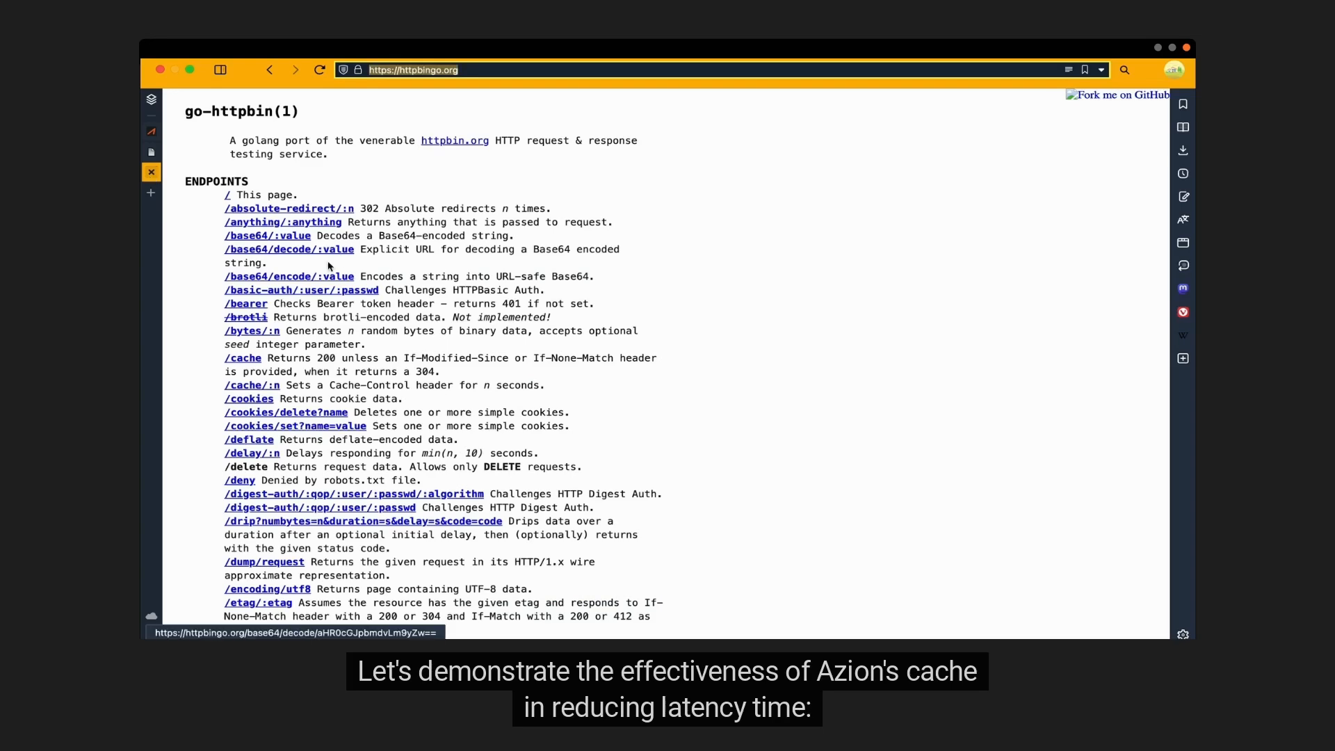
pyautogui.scroll(-5, 336, 374)
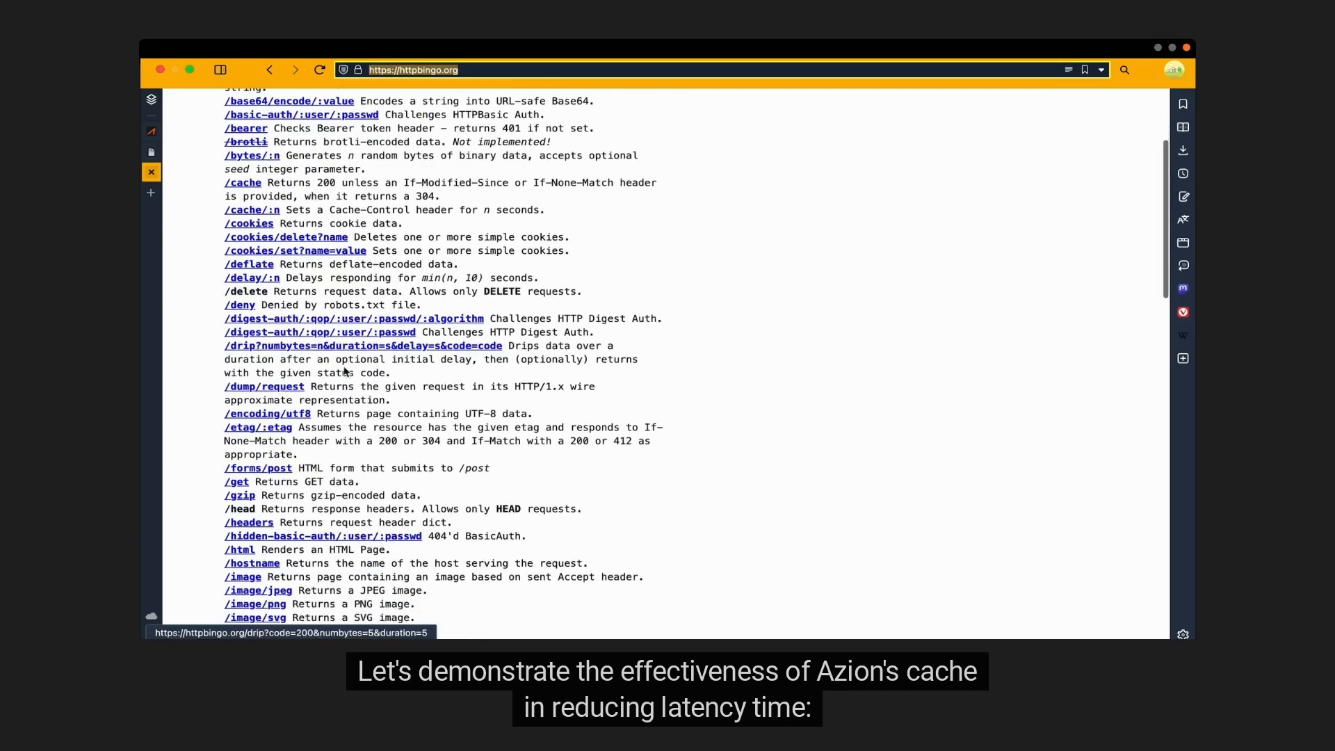
pyautogui.scroll(-3, 344, 367)
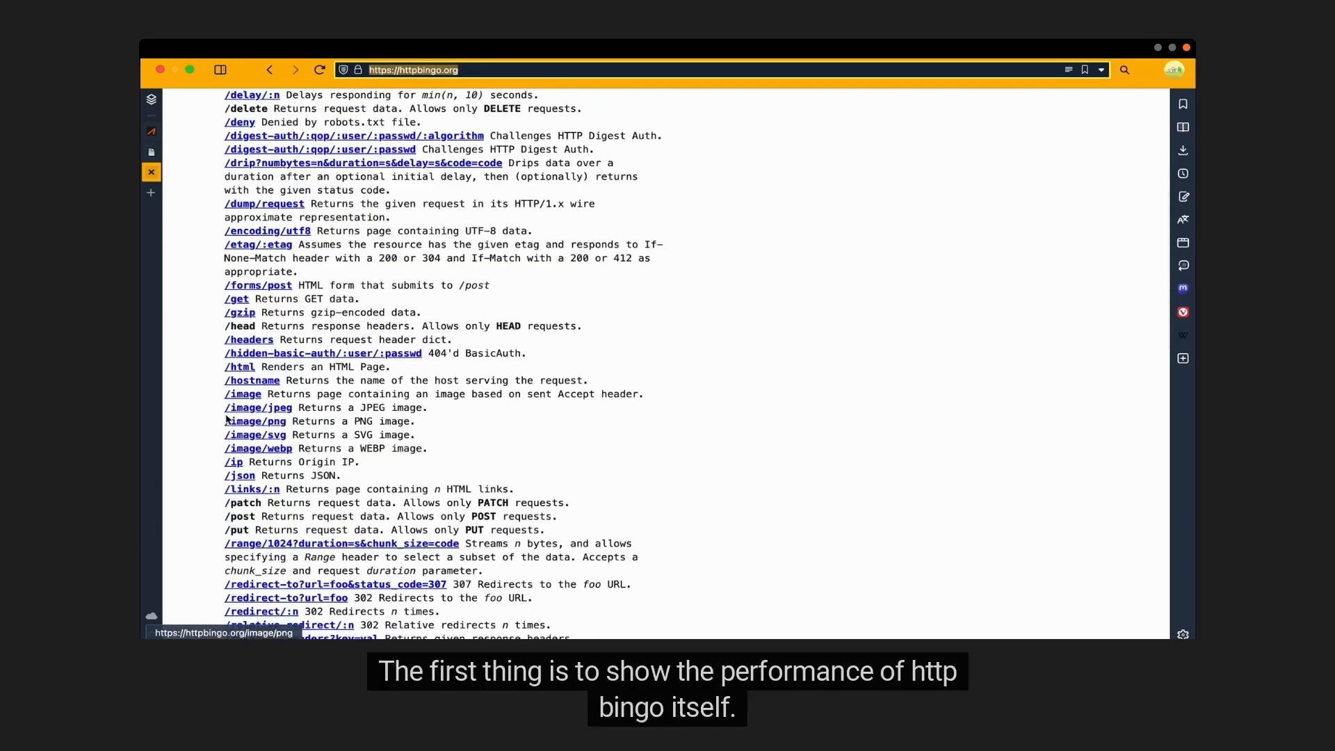
pyautogui.click(485, 72)
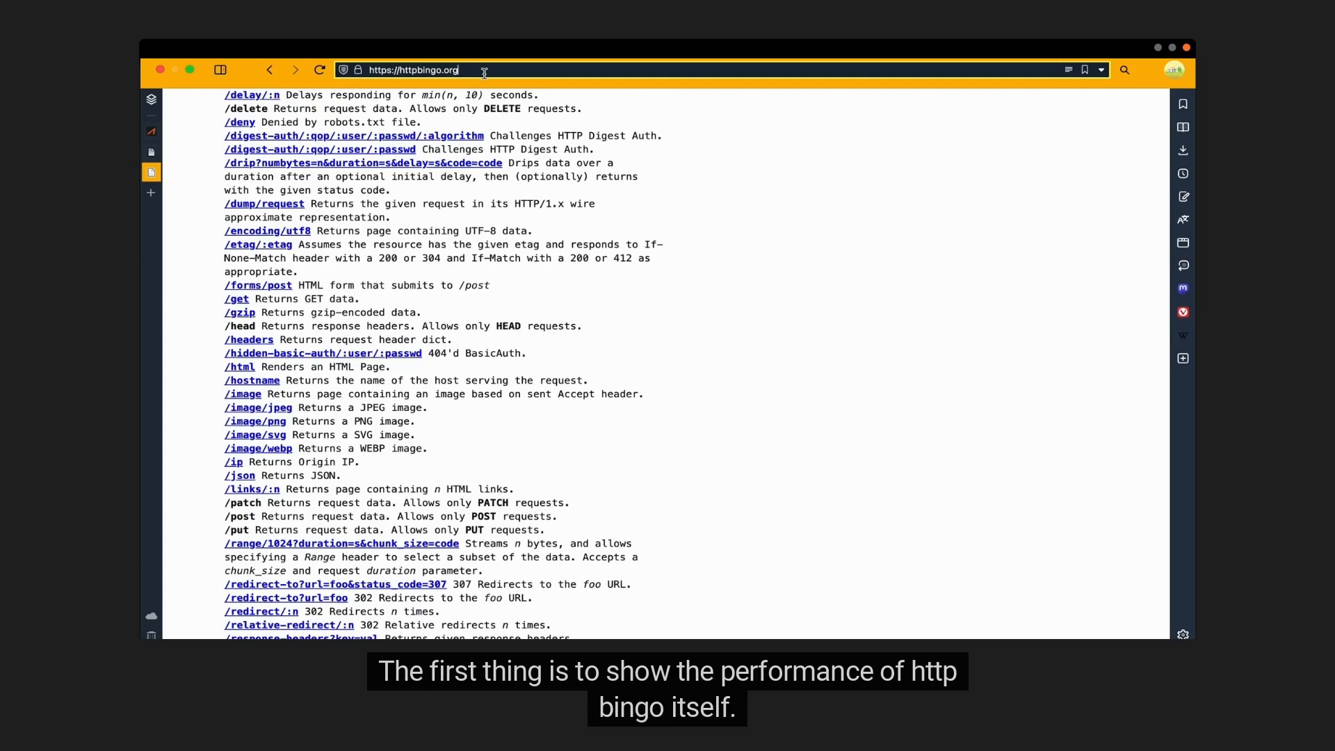
pyautogui.press('super+a')
pyautogui.press('super+c')
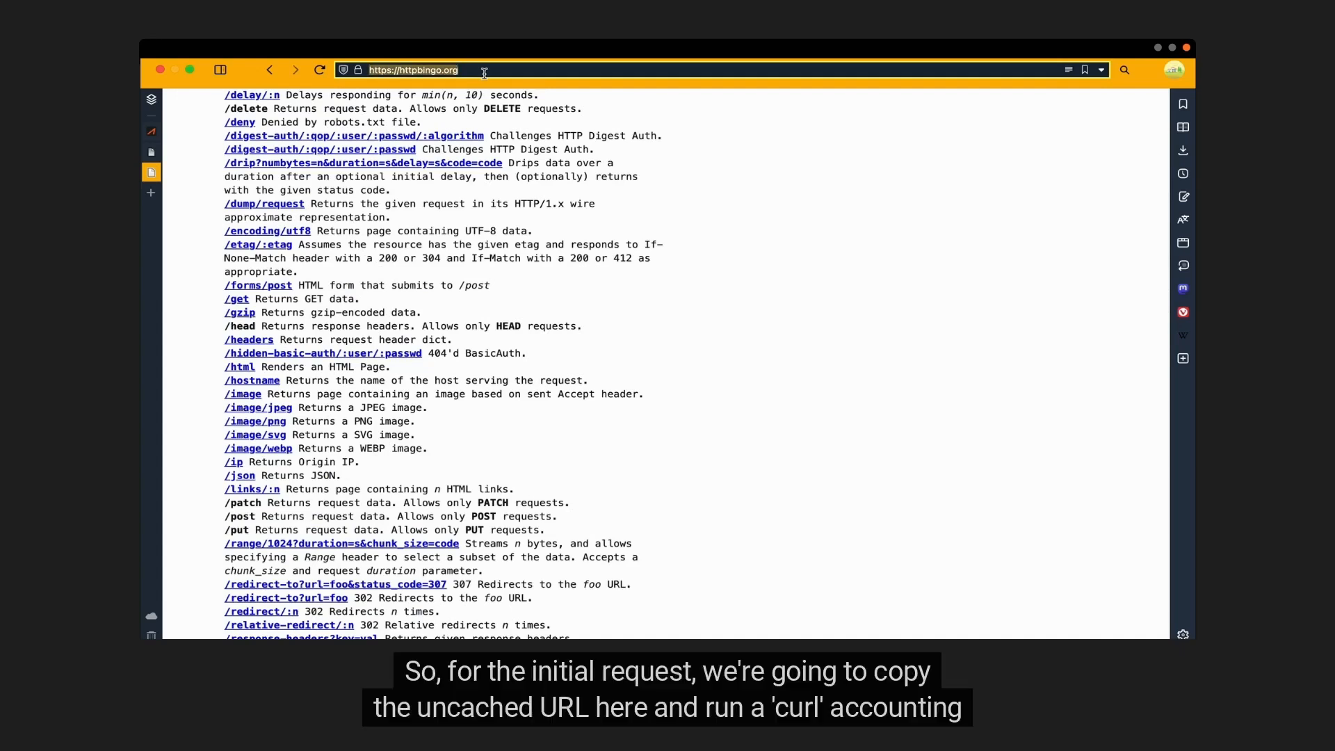
pyautogui.press('super+Tab')
pyautogui.press('super+Tab')
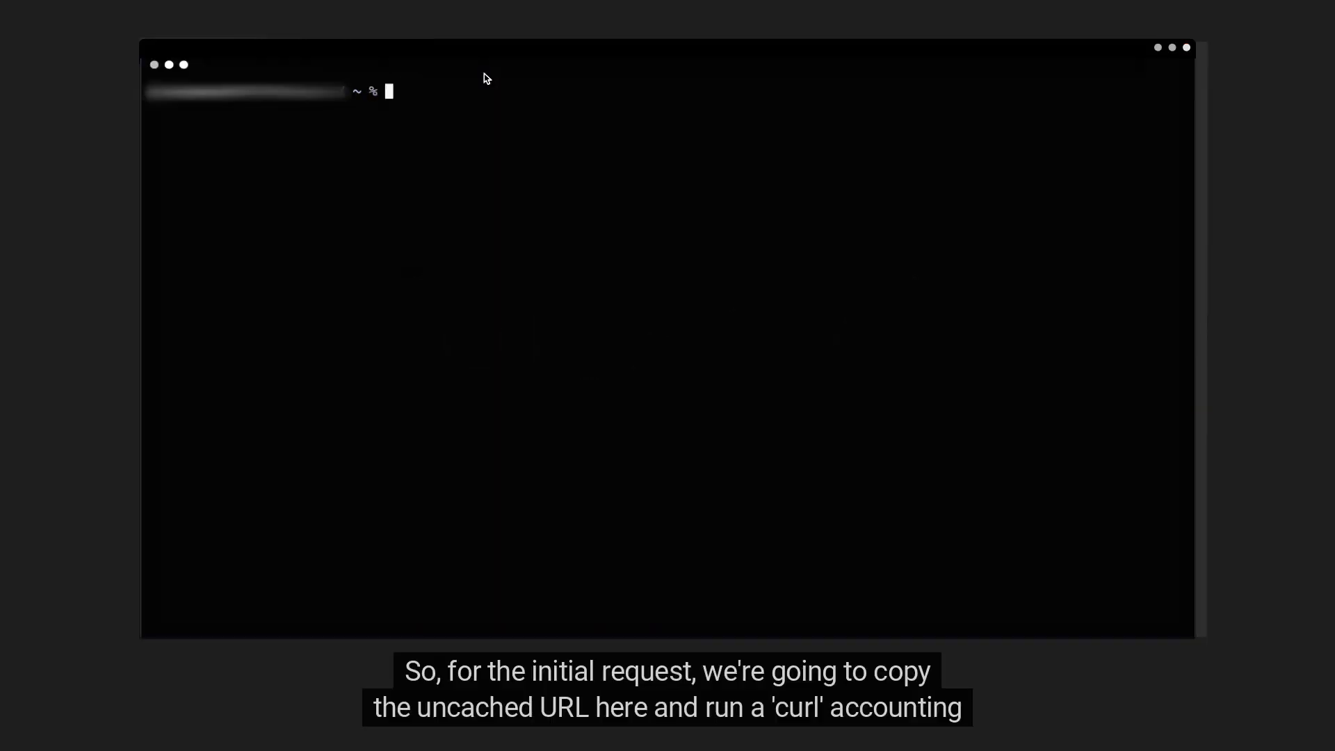
pyautogui.write('time curl -svk "')
pyautogui.press('super+v')
pyautogui.write('image/png')
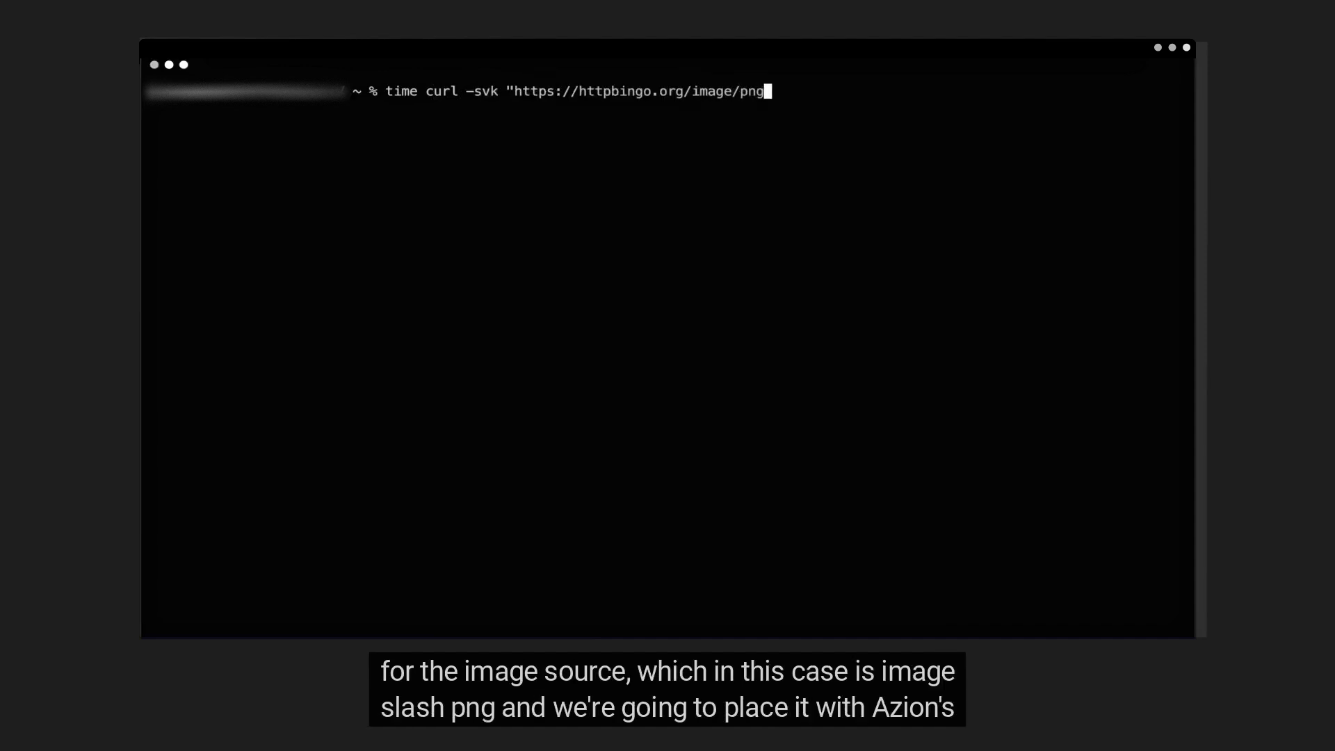
# Complete the command with -H "pragma: azion-debug-cache" > /dev/null, run it and check the total time.
pyautogui.press('super+Tab')
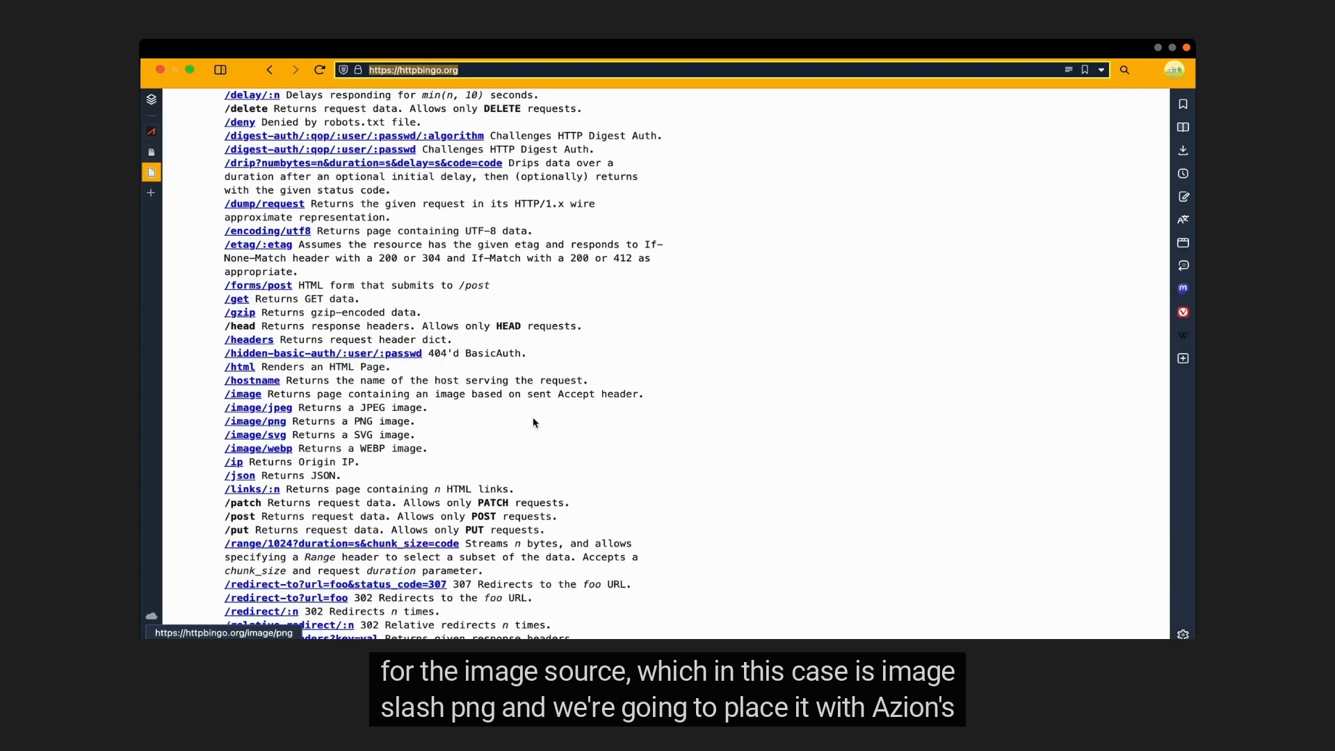
pyautogui.press('super+Tab')
pyautogui.write('" -')
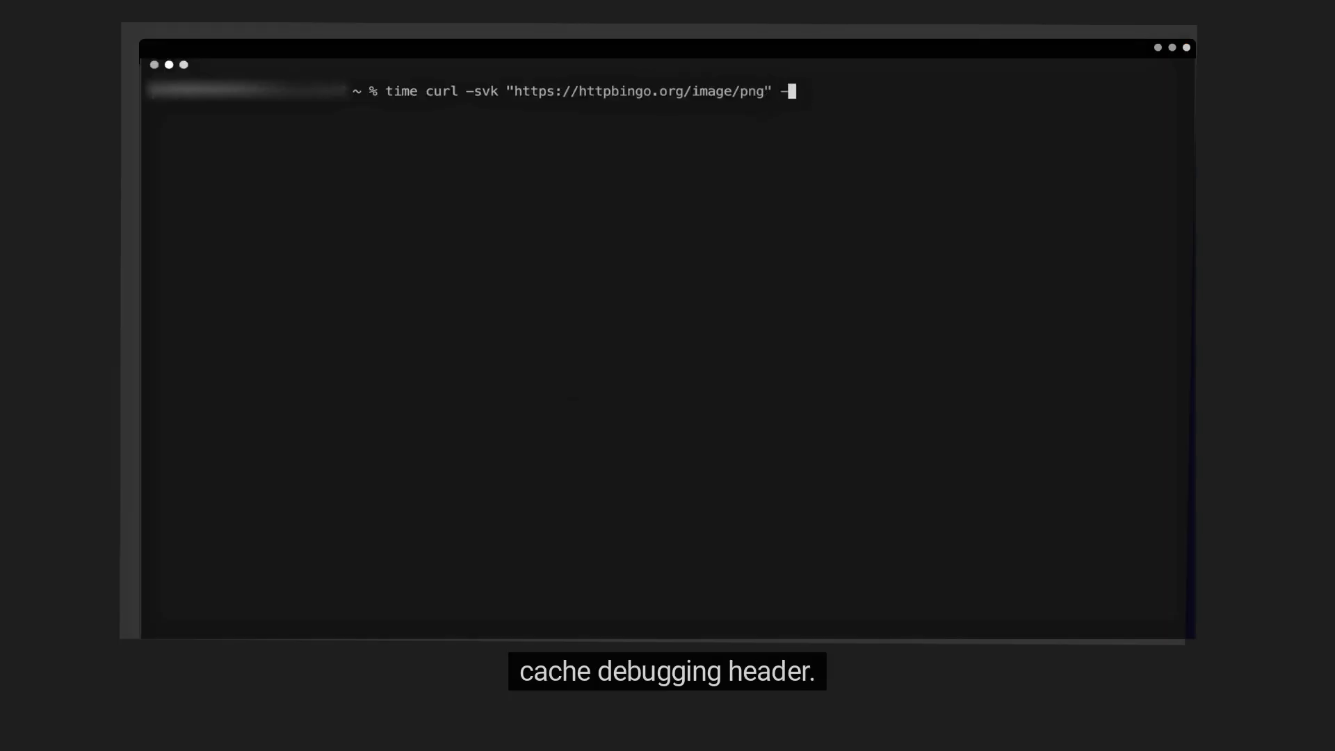
pyautogui.write('H "pragma: azion')
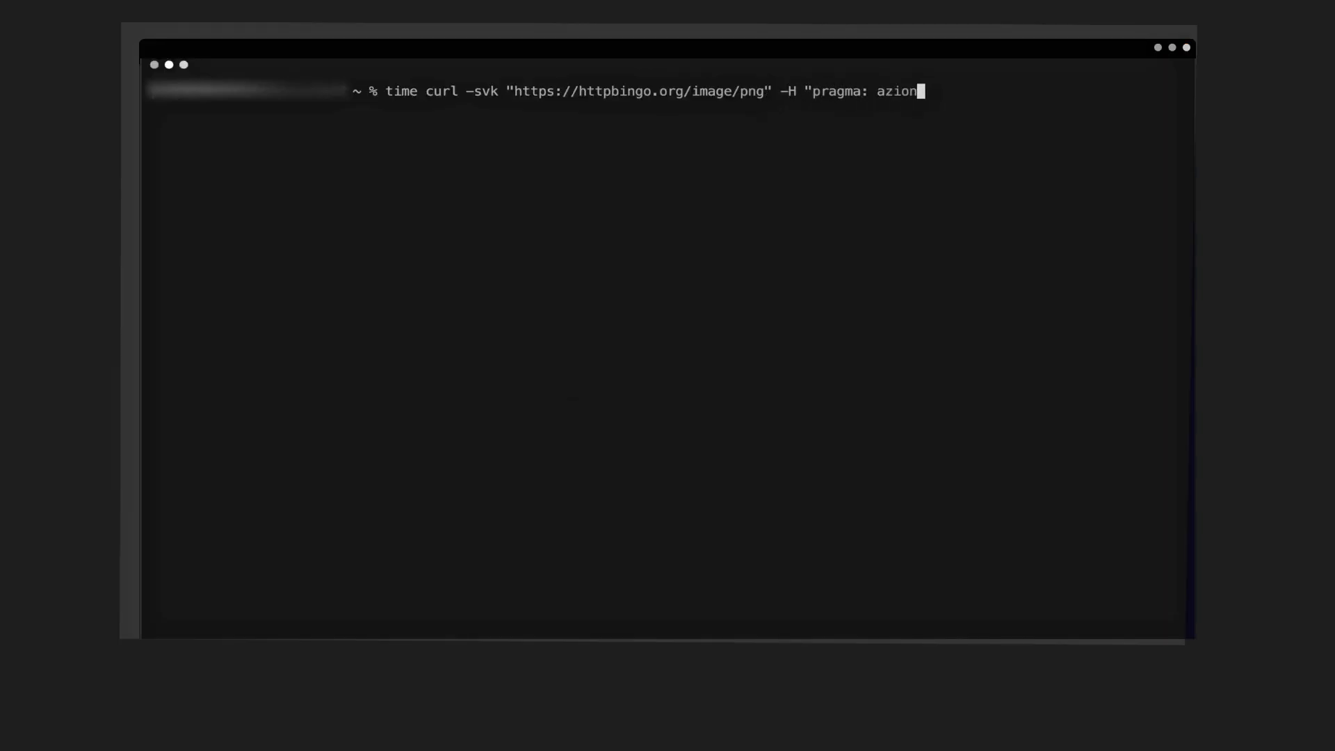
pyautogui.write('-debug-cache" > /dev/null')
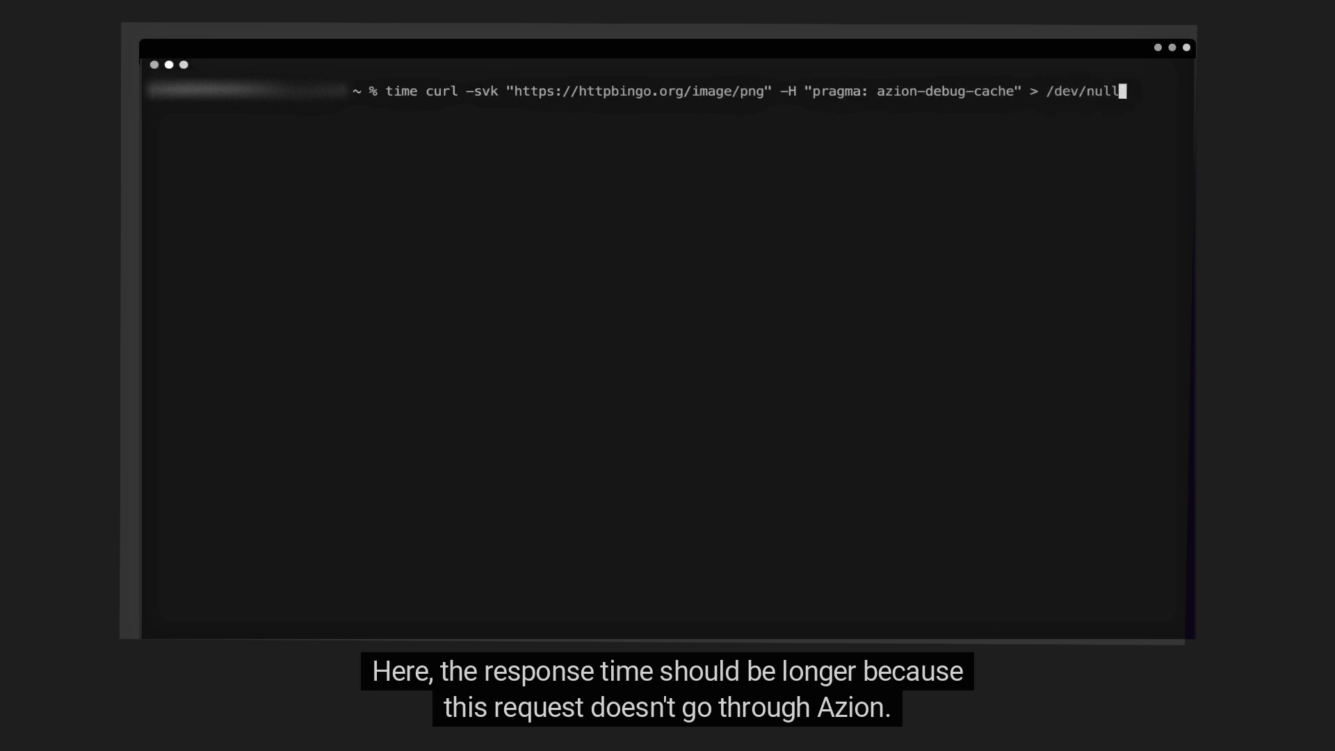
pyautogui.press('Return')
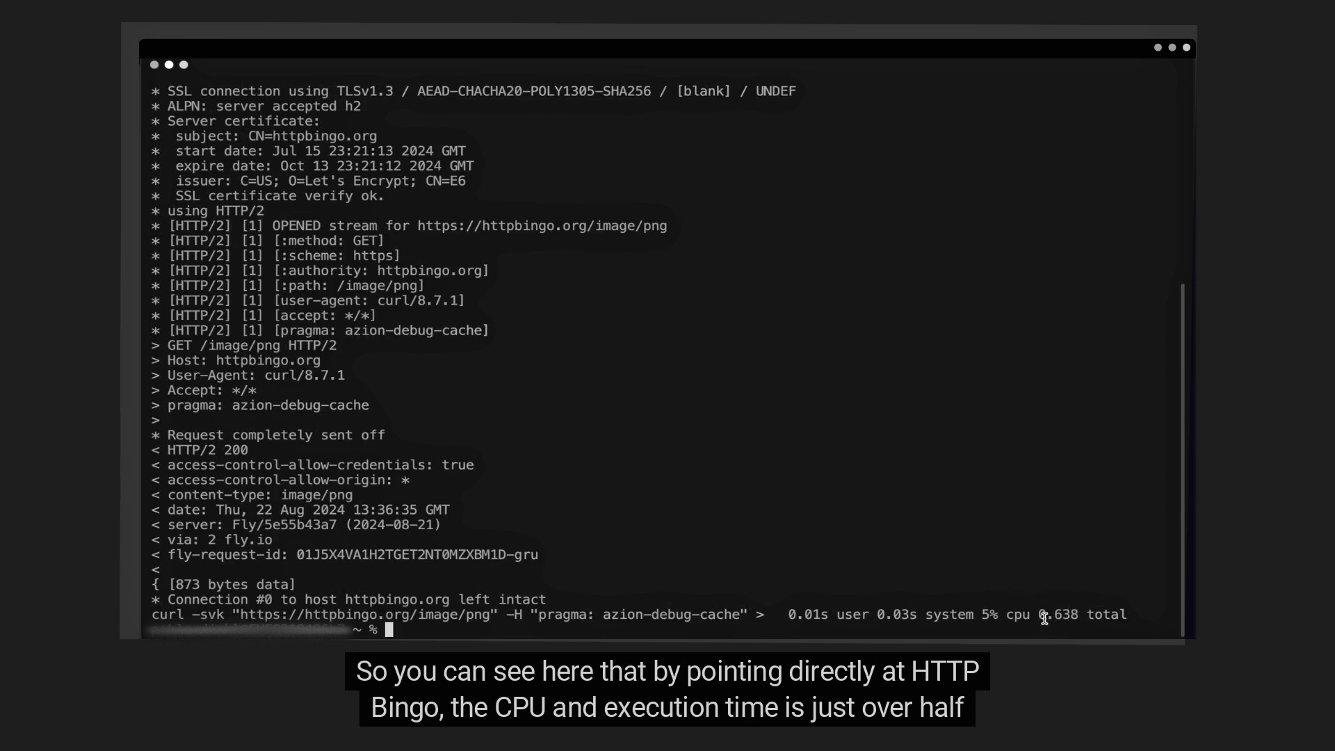
pyautogui.moveTo(1040, 618); pyautogui.dragTo(1080, 620)
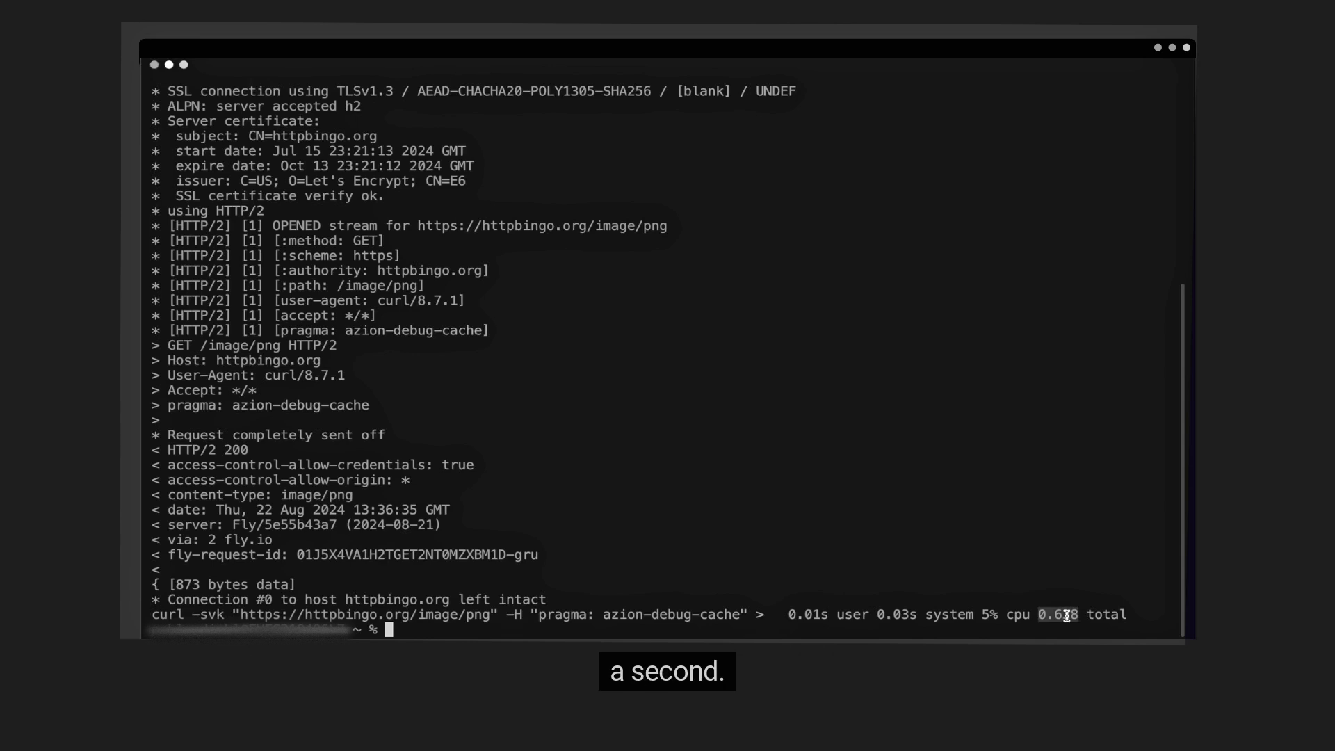
pyautogui.click(1067, 614)
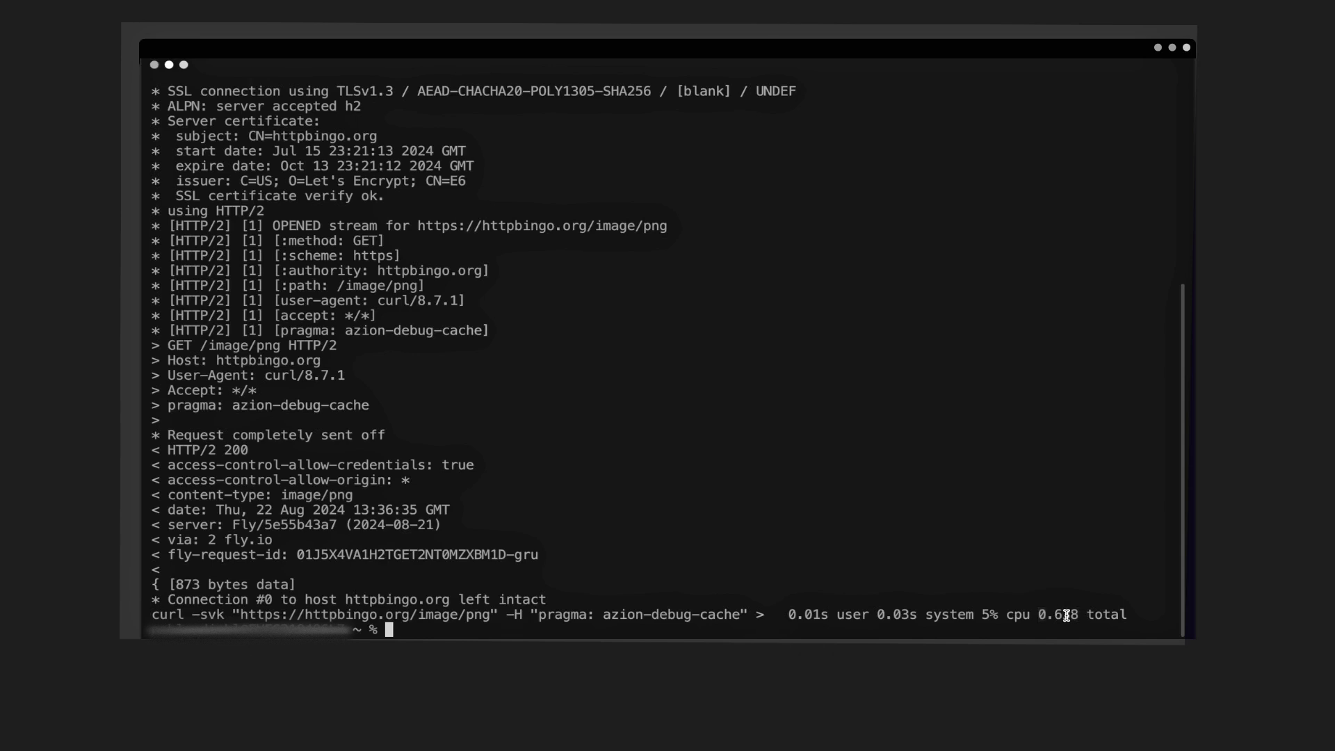
pyautogui.press('Up')
pyautogui.hotkey('alt', 'Left')
pyautogui.hotkey('alt', 'Left')
pyautogui.hotkey('alt', 'Left')
pyautogui.hotkey('alt', 'Left')
pyautogui.hotkey('alt', 'Left')
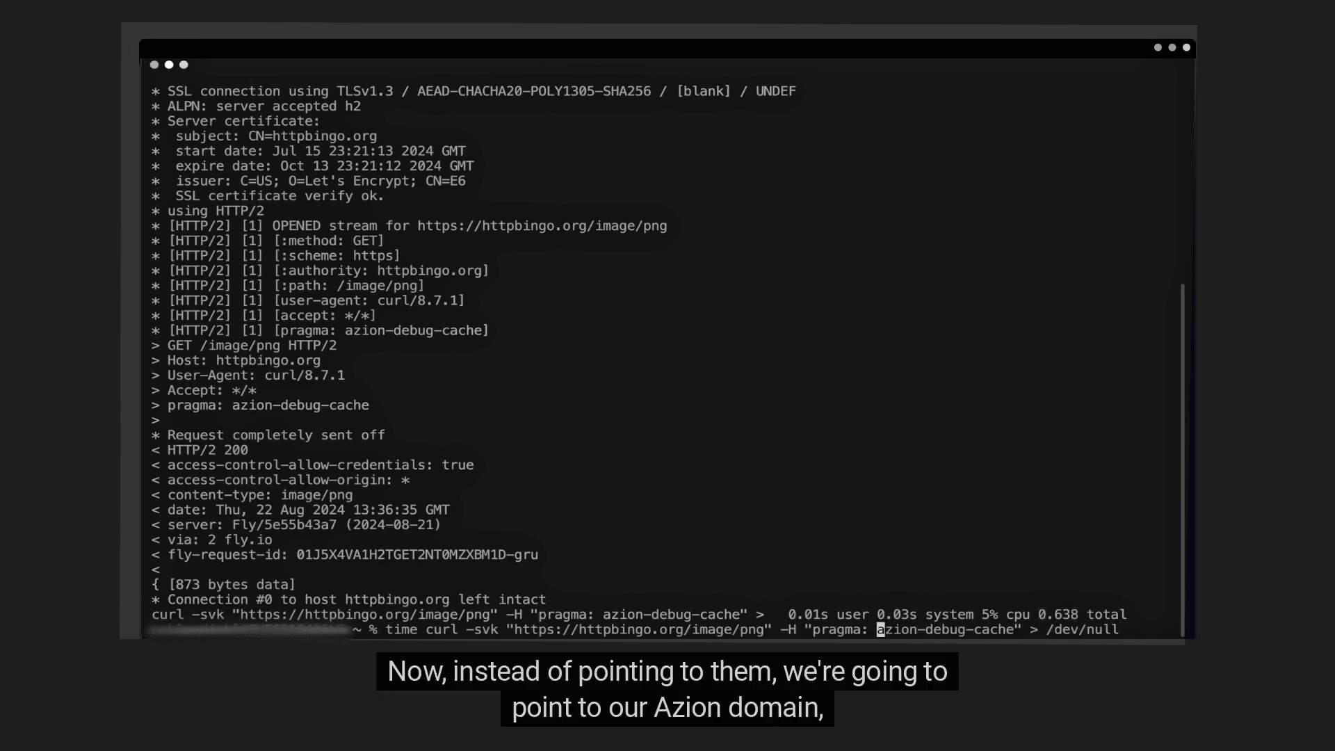
pyautogui.press('Right')
pyautogui.press('Right')
pyautogui.press('Right')
pyautogui.press('Right')
pyautogui.press('Right')
pyautogui.press('Right')
pyautogui.press('Right')
pyautogui.press('Right')
pyautogui.press('Right')
pyautogui.press('Right')
pyautogui.press('Right')
pyautogui.press('Right')
pyautogui.press('Right')
pyautogui.press('Right')
pyautogui.press('Right')
pyautogui.press('BackSpace')
pyautogui.press('BackSpace')
pyautogui.press('BackSpace')
pyautogui.press('BackSpace')
pyautogui.press('BackSpace')
pyautogui.press('BackSpace')
pyautogui.press('BackSpace')
pyautogui.press('BackSpace')
pyautogui.press('BackSpace')
pyautogui.press('BackSpace')
pyautogui.press('BackSpace')
pyautogui.press('BackSpace')
pyautogui.press('BackSpace')
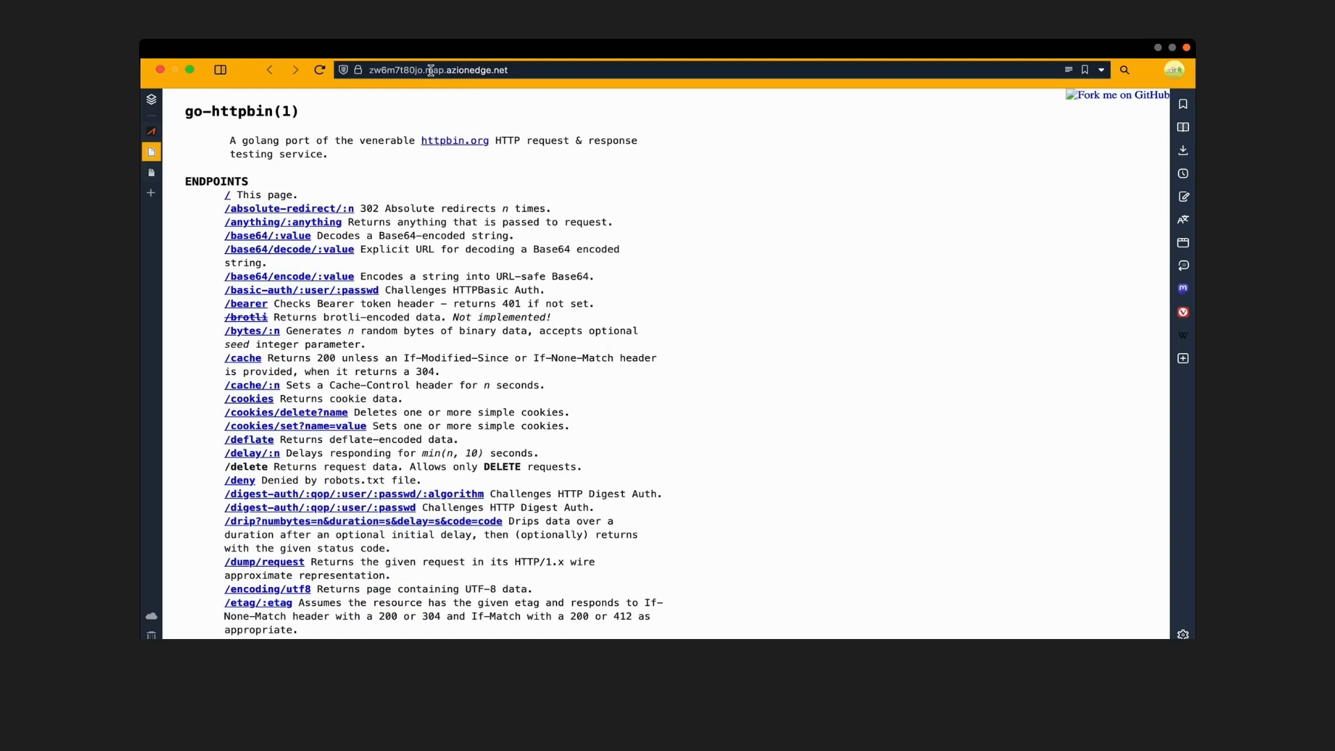
# Copy the Azion domain zw6m7t80jo.map.azionedge.net without its protocol from the browser page served through Azion.
pyautogui.click(430, 70)
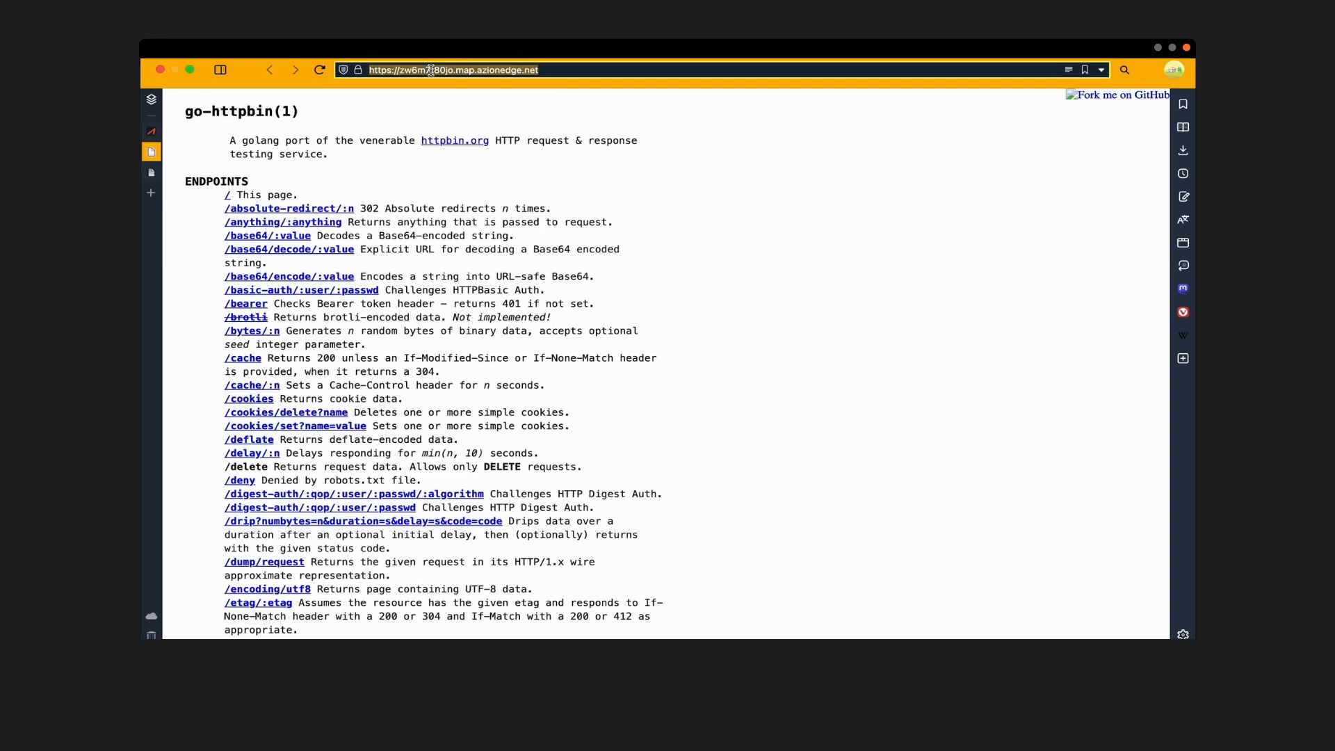
pyautogui.press('Left')
pyautogui.press('Right')
pyautogui.press('Right')
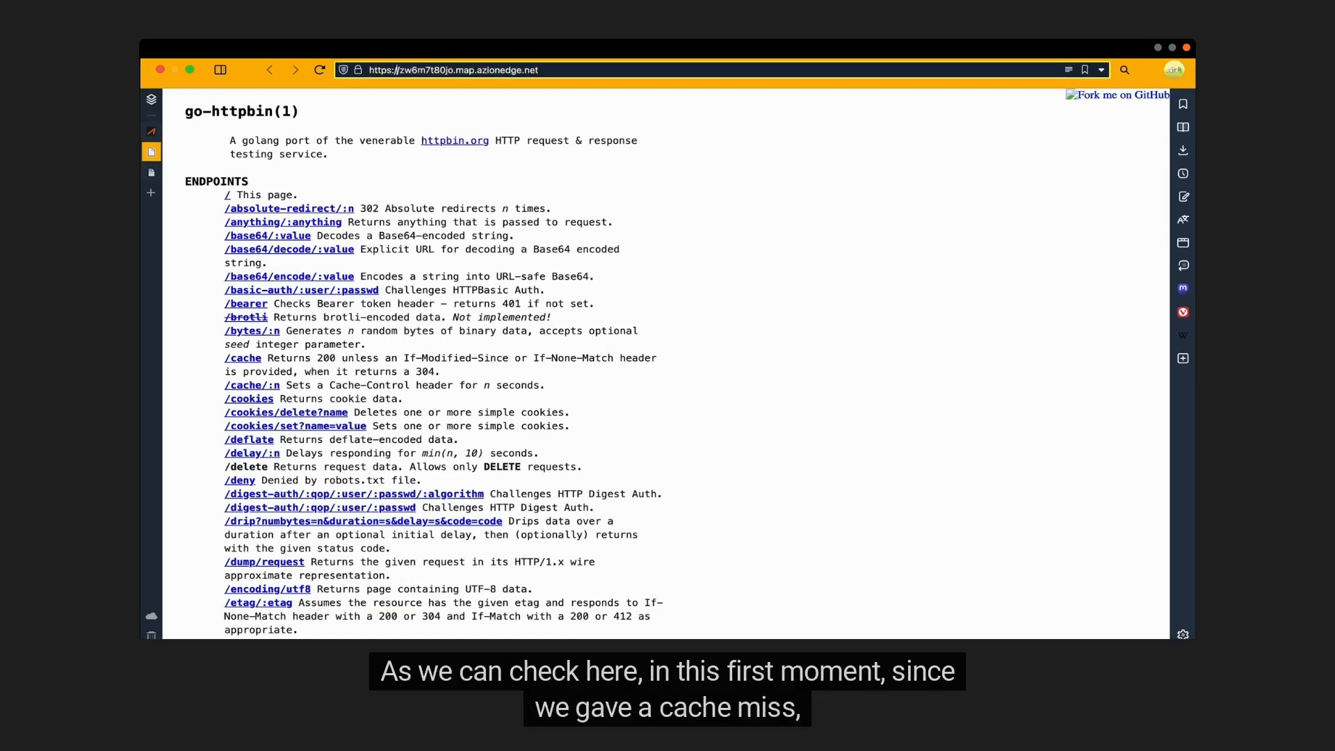
pyautogui.hotkey('shift', 'End')
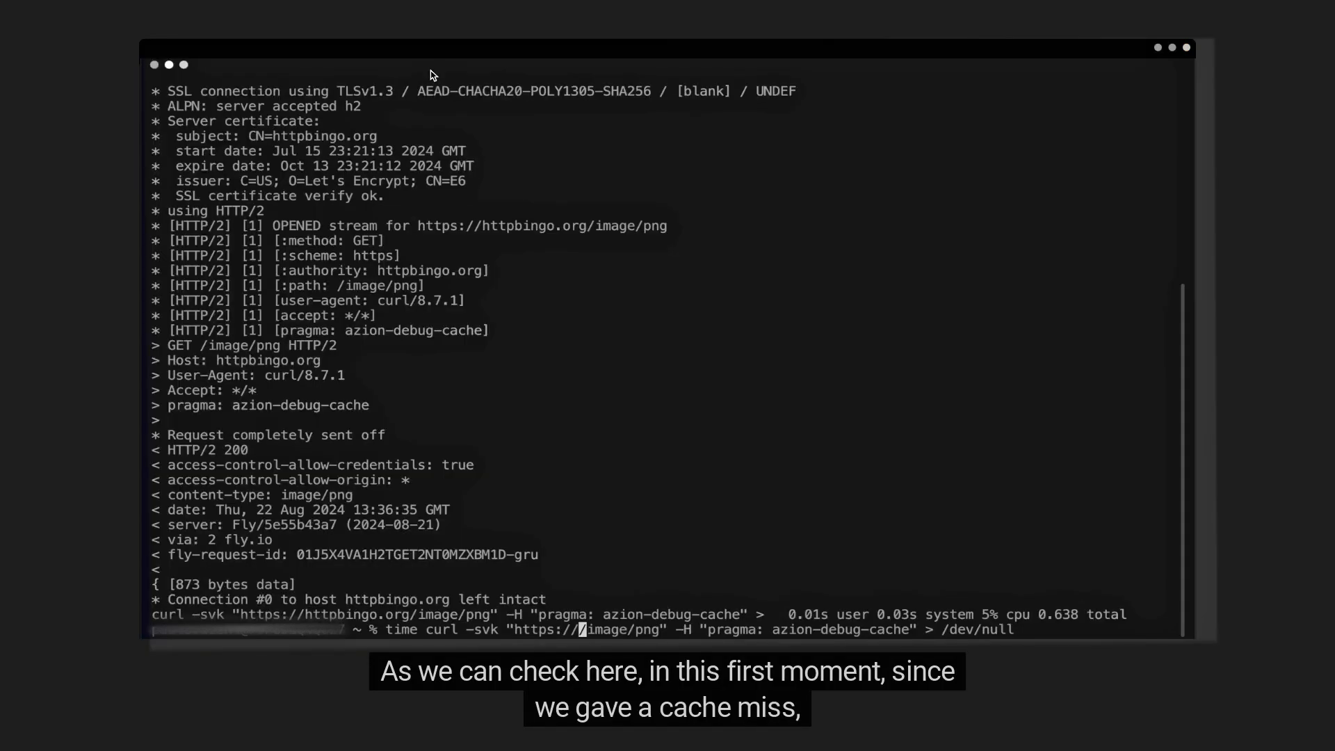
# Insert zw6m7t80jo.map.azionedge.net as the curl command's host, run it and check the total time and x-cache status.
pyautogui.write('zw6m7t80jo.map.azionedge.net')
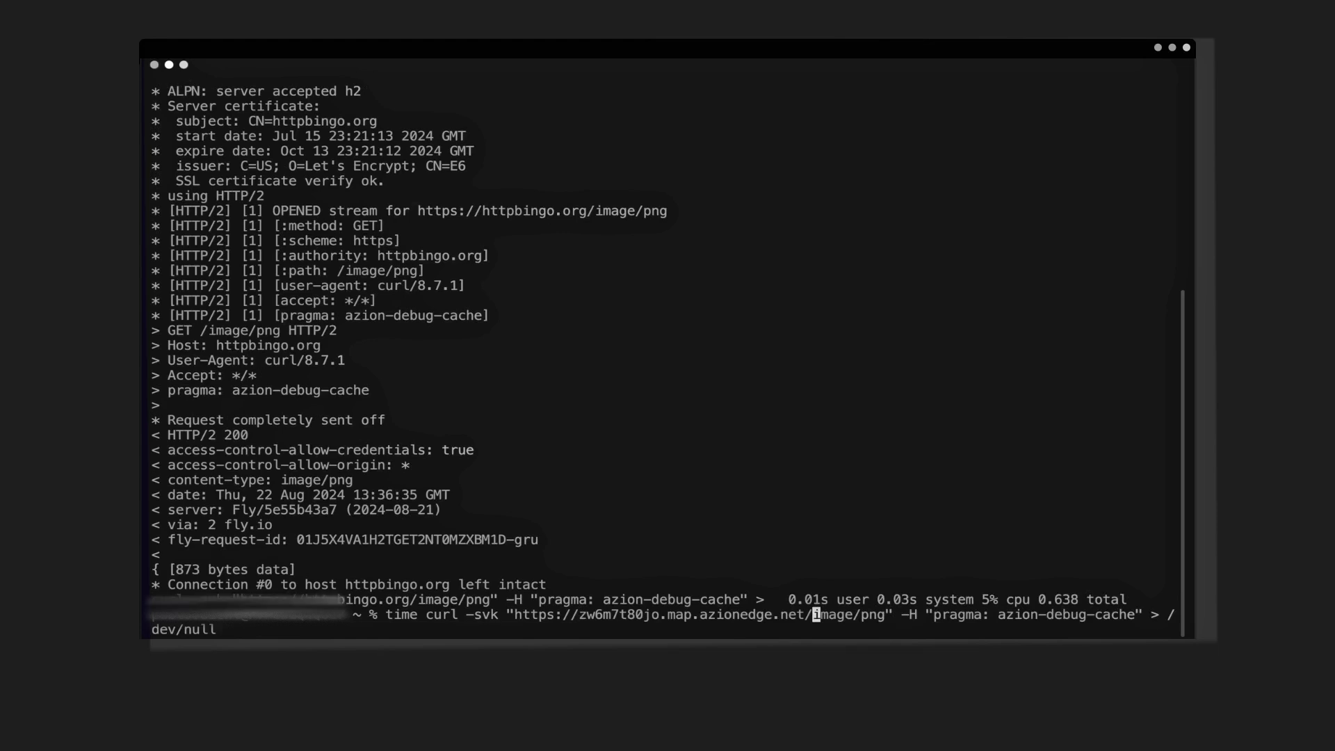
pyautogui.press('Return')
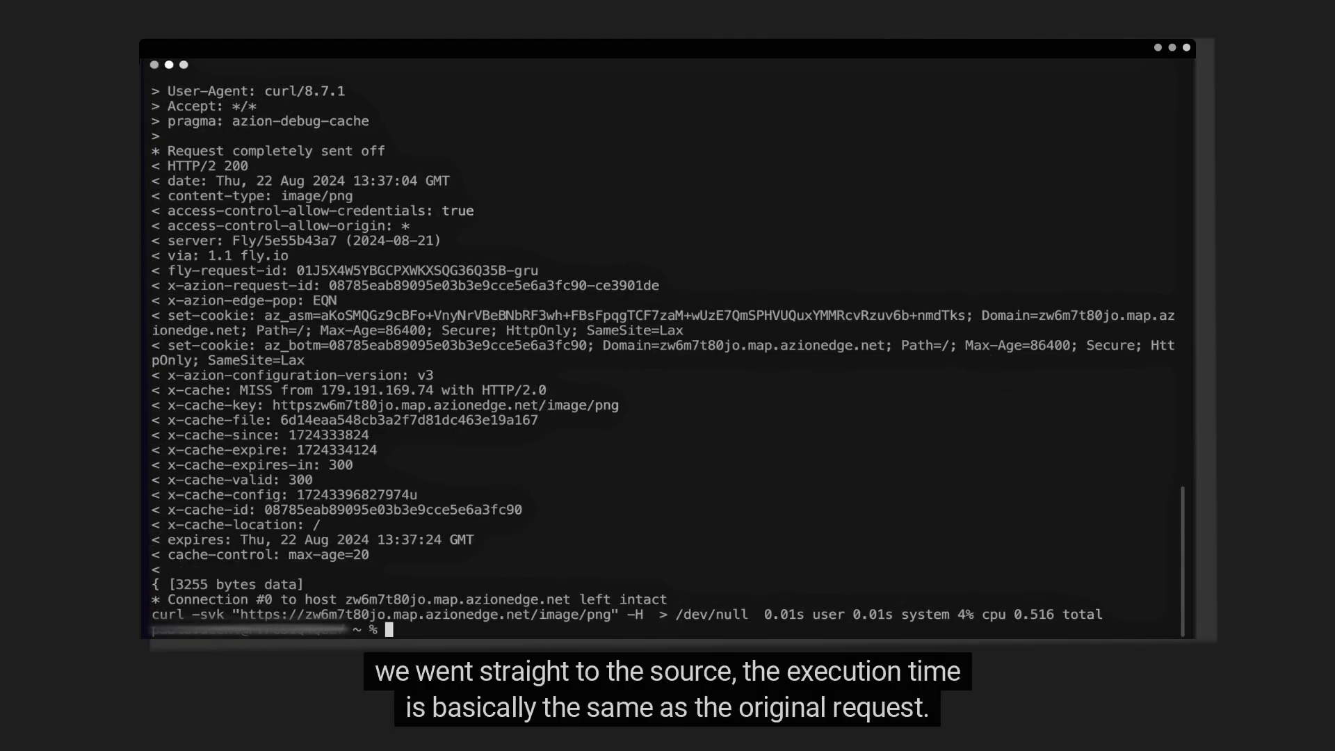
pyautogui.doubleClick(1022, 613)
pyautogui.click(267, 390)
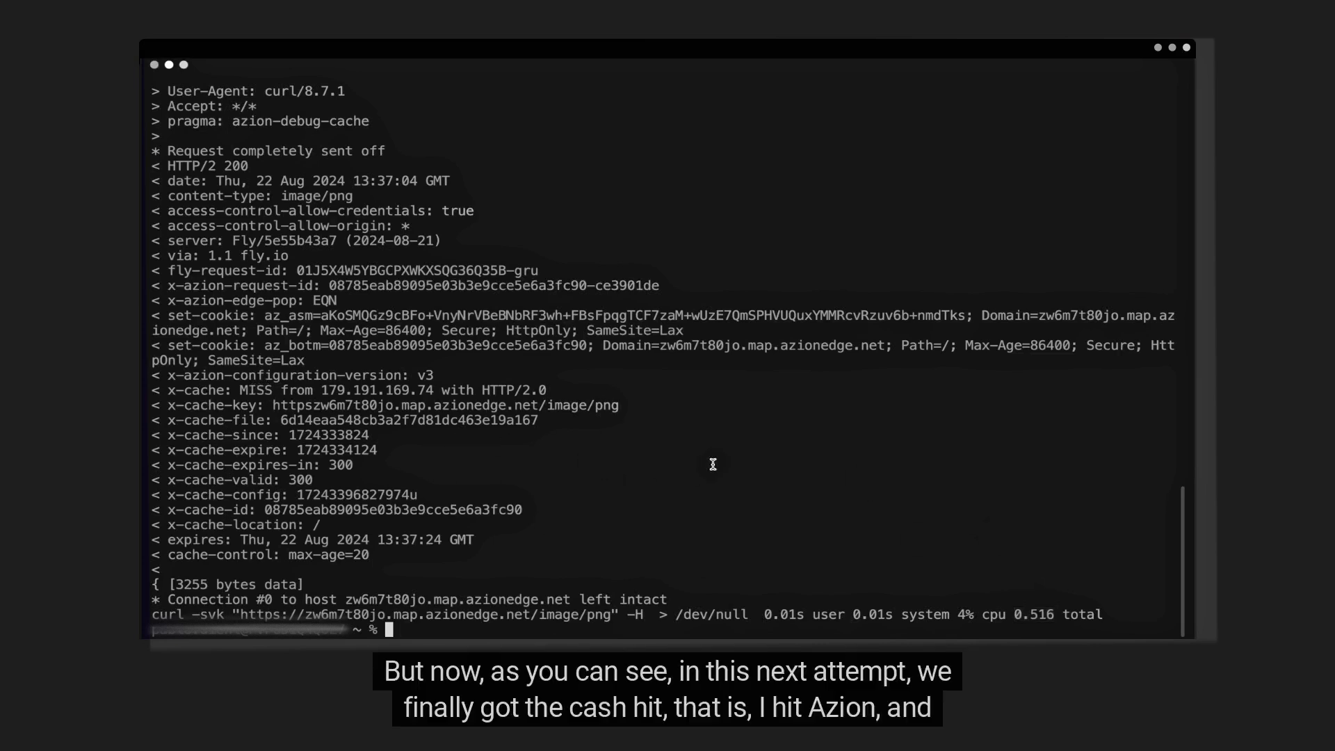
# Run the same Azion domain request again and check its x-cache status and total time.
pyautogui.press('Up')
pyautogui.press('Return')
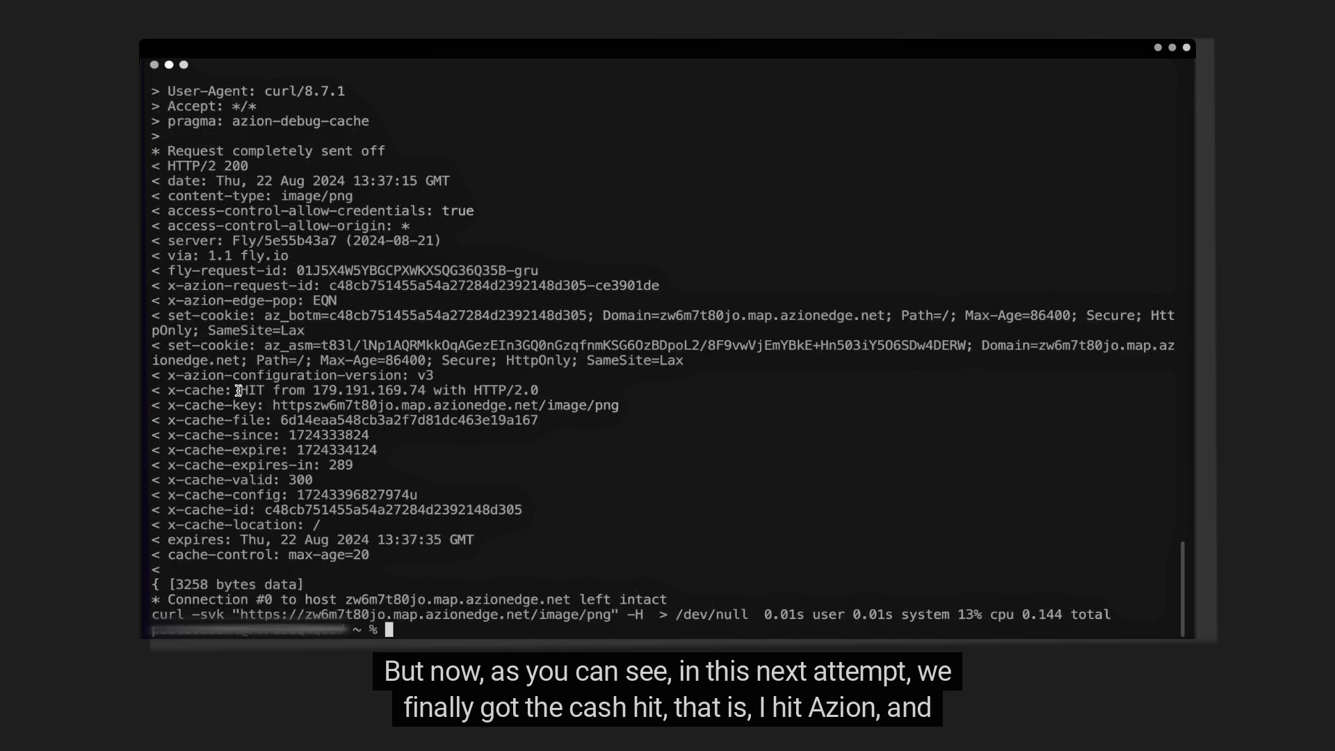
pyautogui.moveTo(239, 391); pyautogui.dragTo(264, 391)
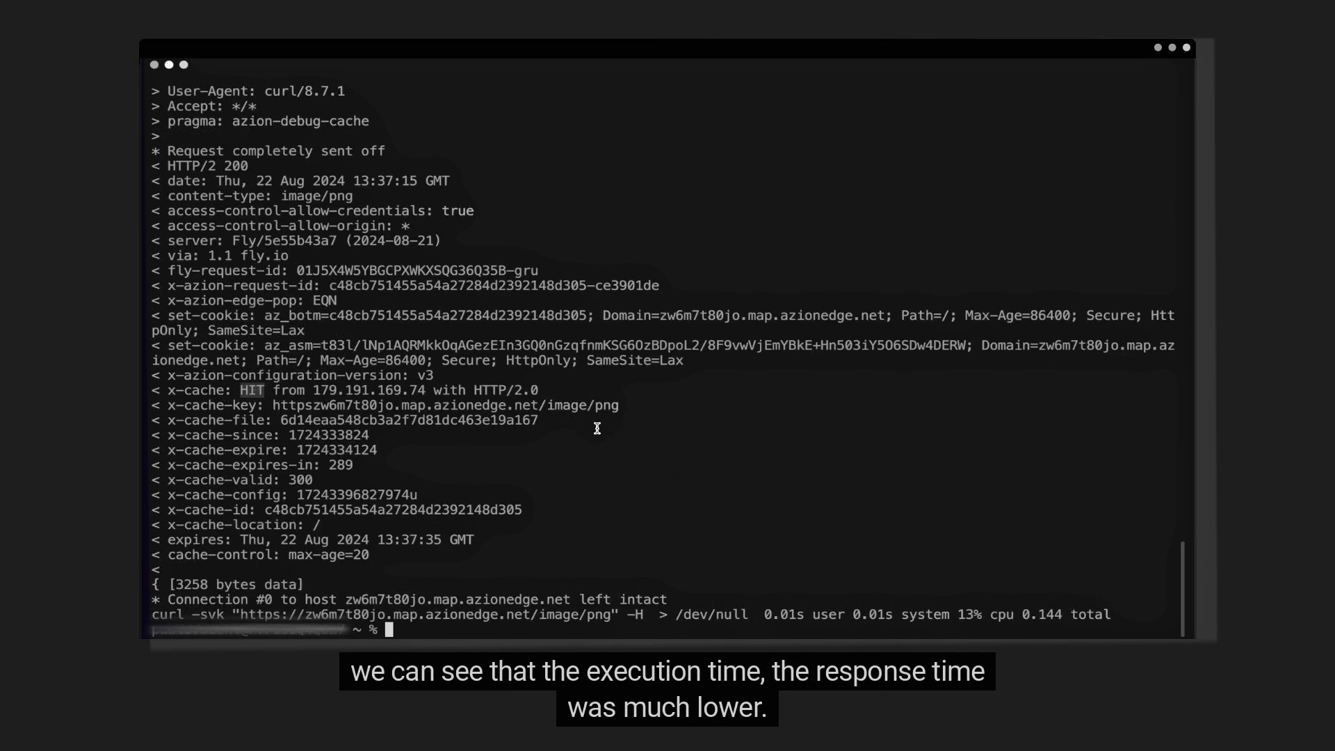
pyautogui.moveTo(1020, 614); pyautogui.dragTo(1068, 617)
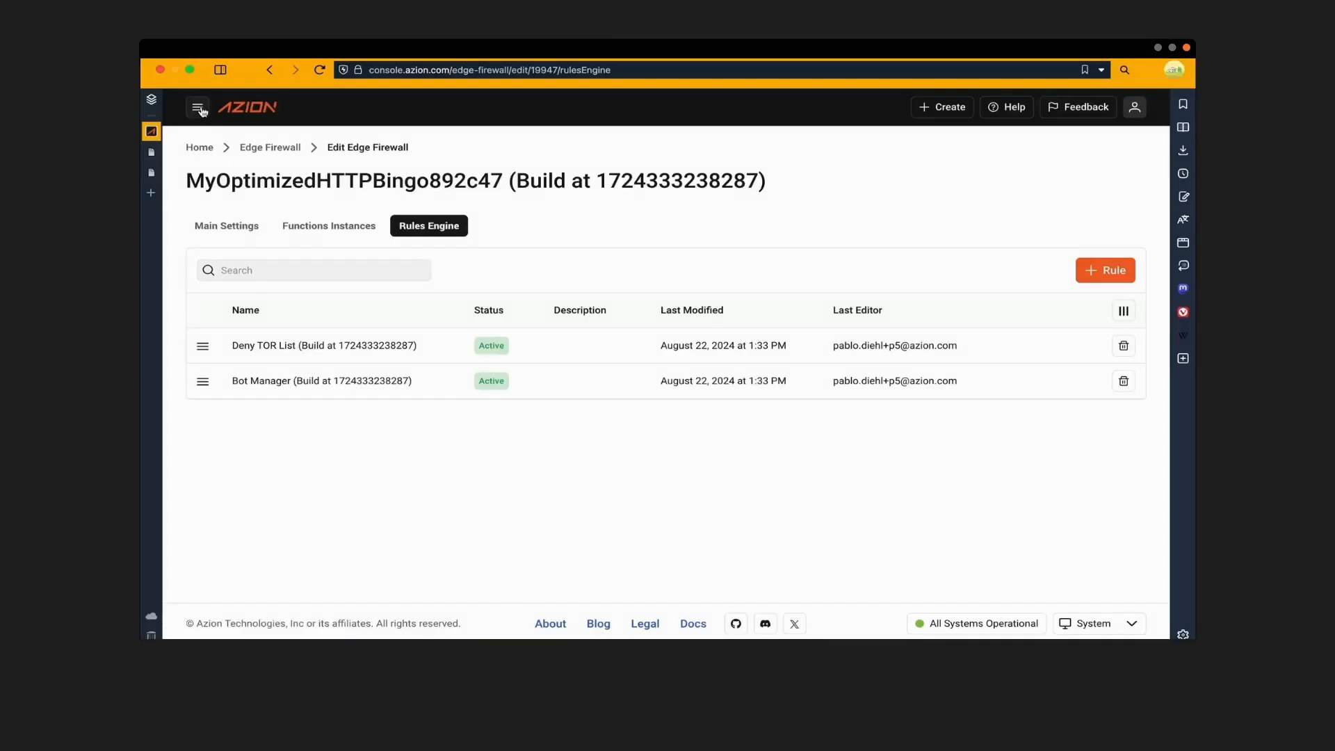
# In the Azion console's Real-Time Events, expand the second Bot-Protection line of the Edge Functions Console logs and open its details.
pyautogui.click(198, 107)
pyautogui.scroll(-5, 252, 264)
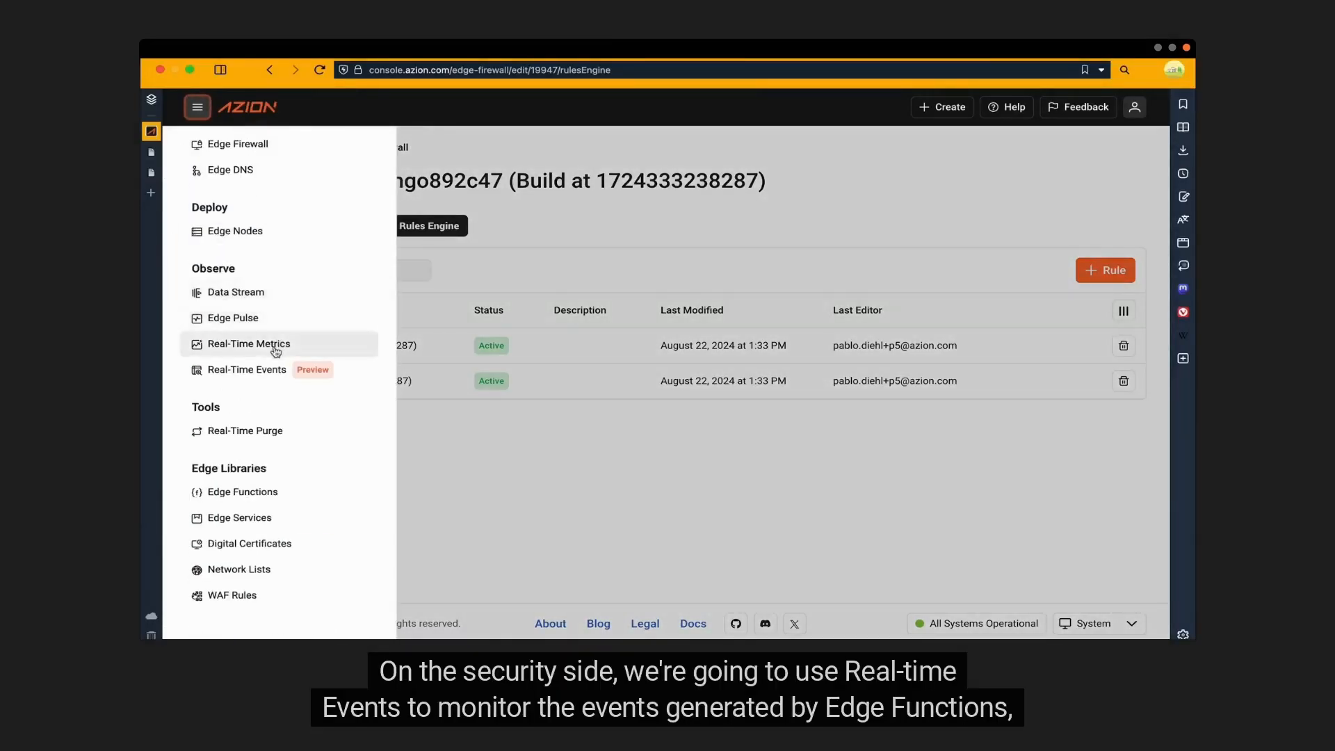
pyautogui.click(273, 371)
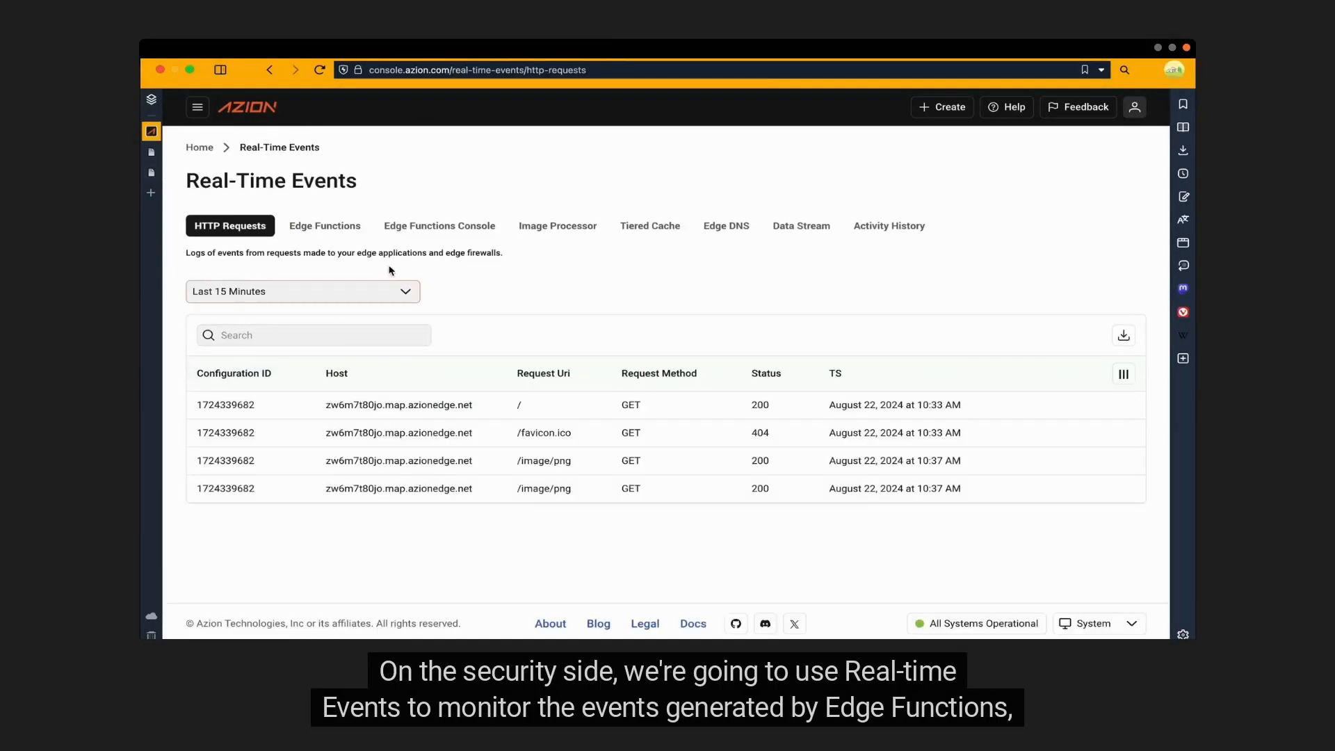
pyautogui.click(429, 228)
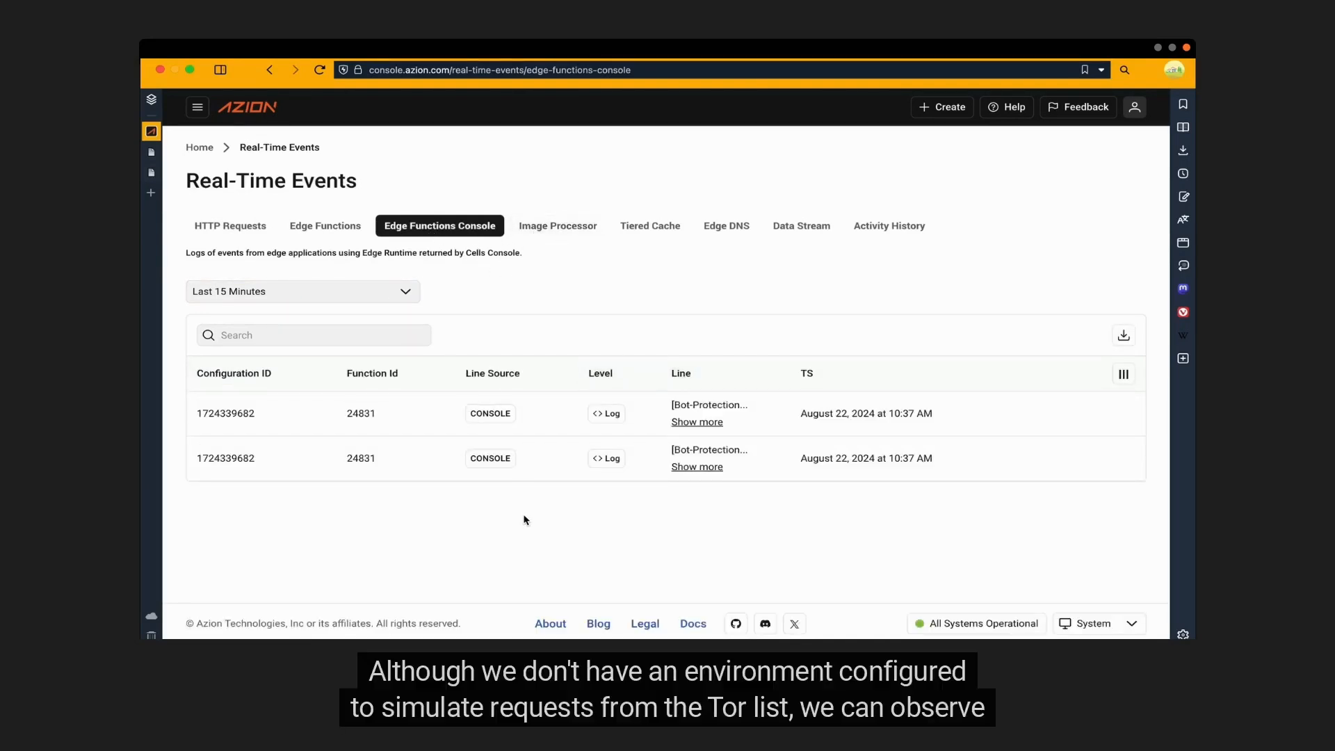
pyautogui.click(678, 467)
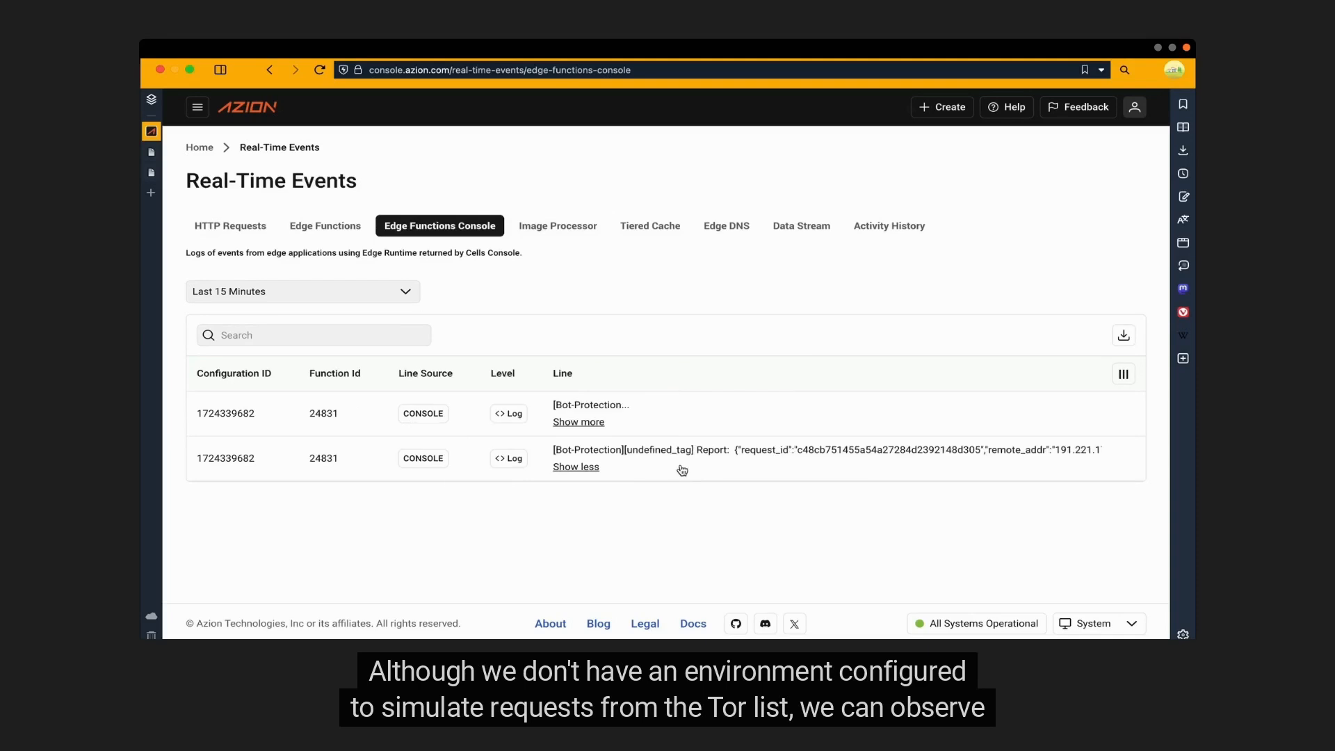
pyautogui.click(577, 449)
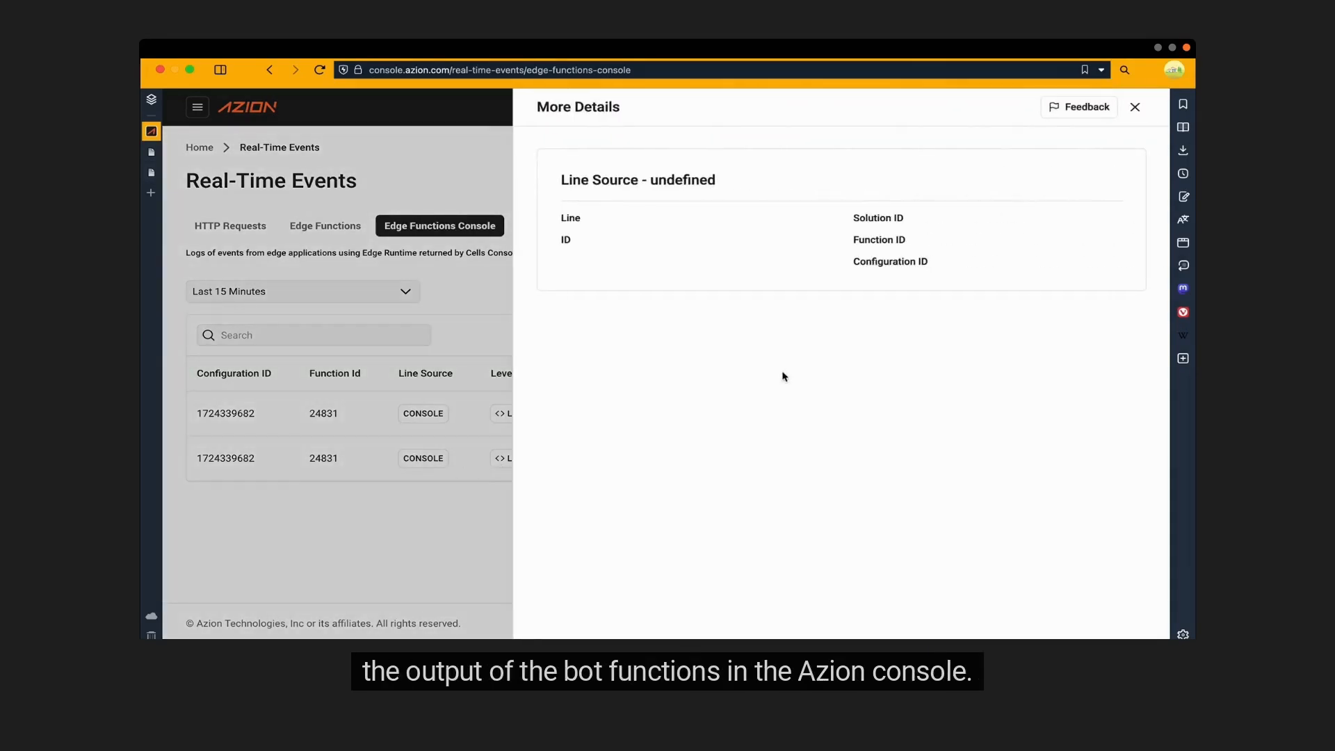